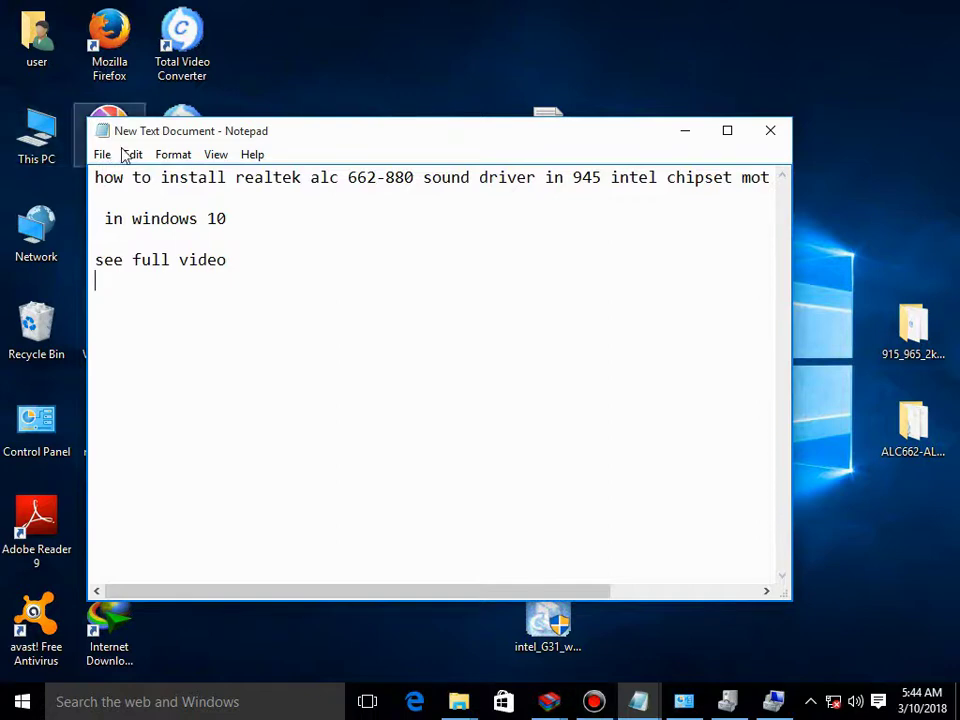
Move the Notepad note clear of the desktop icons and open Computer Management for this PC.
drag(150, 138, 197, 108)
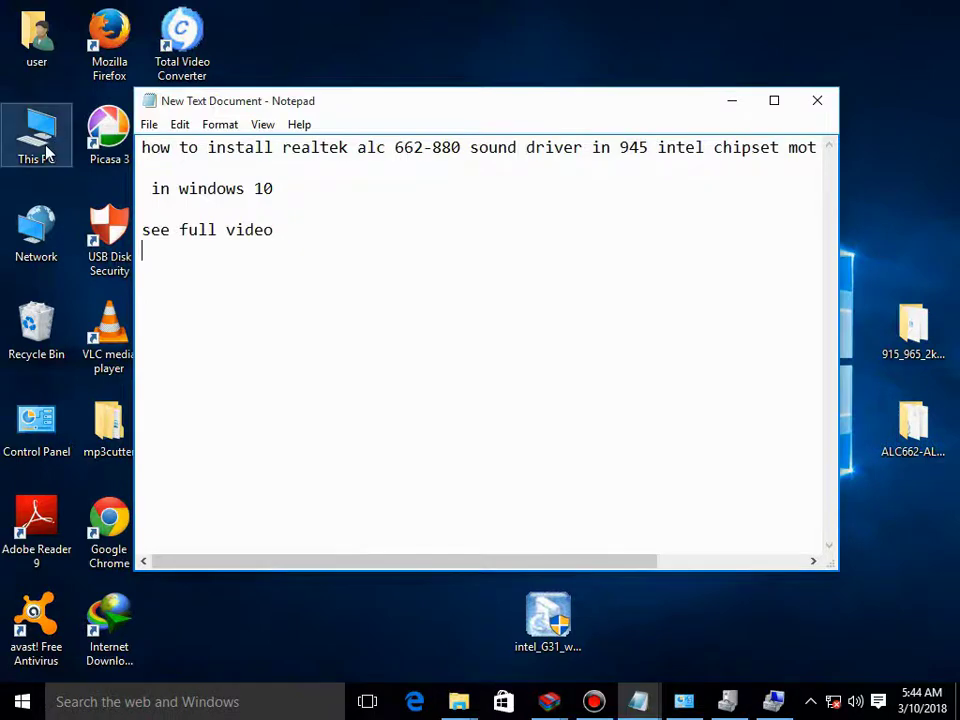
click(40, 153)
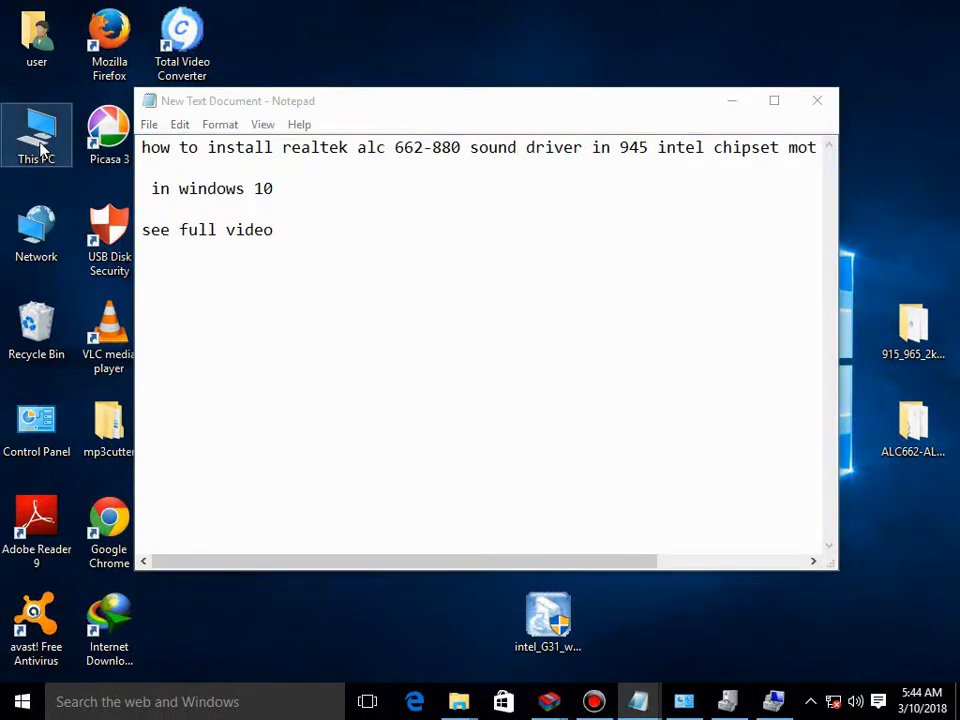
right_click(40, 150)
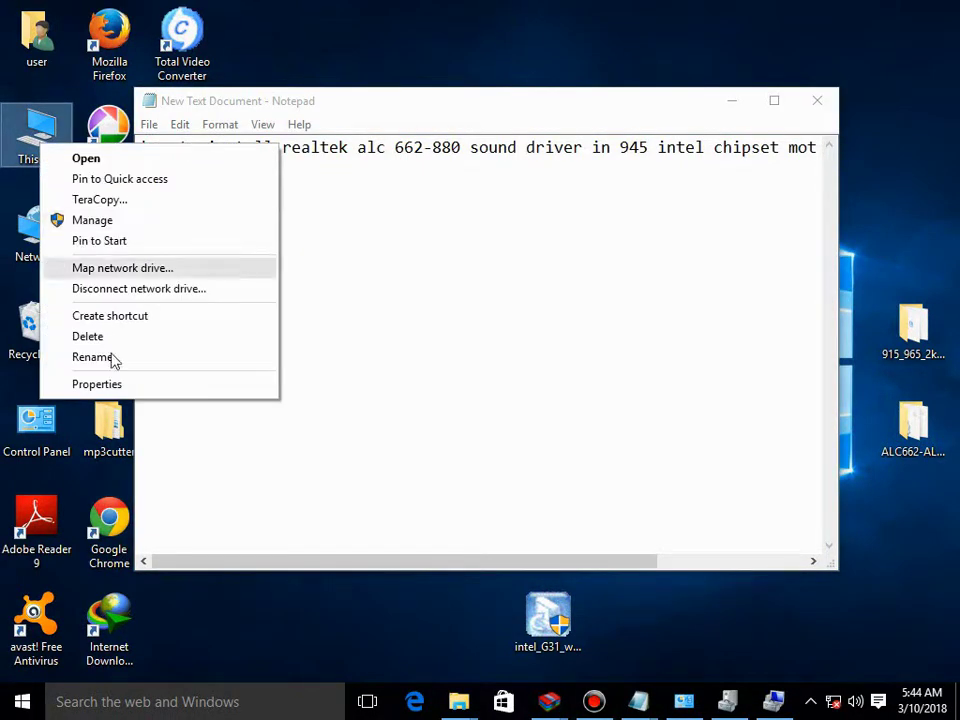
click(116, 220)
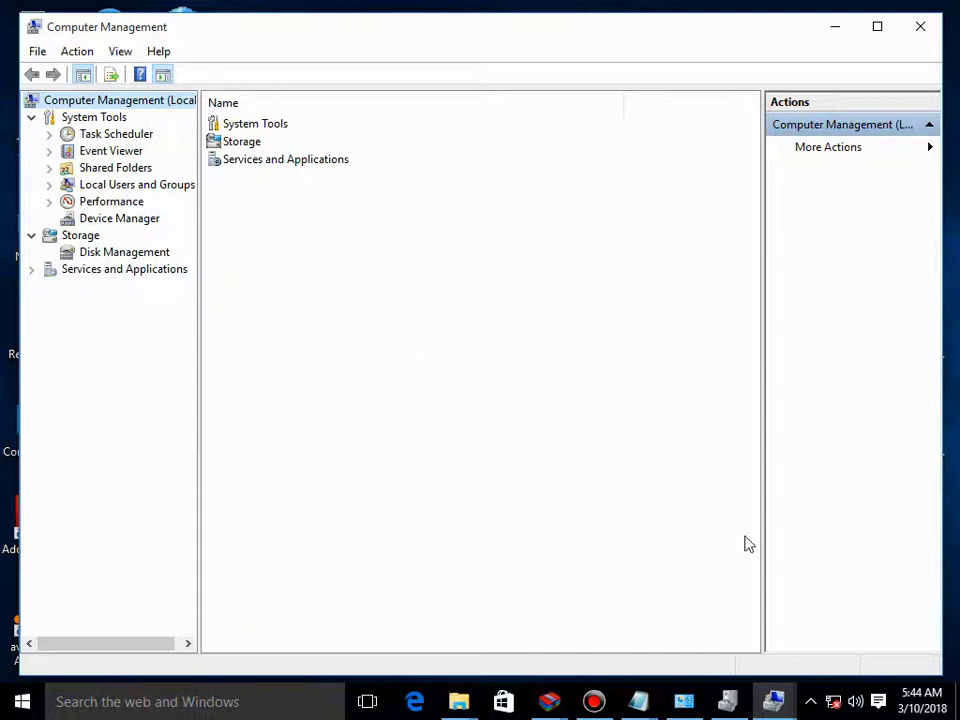
Check which speaker device the system volume control uses, and minimize Computer Management.
click(856, 712)
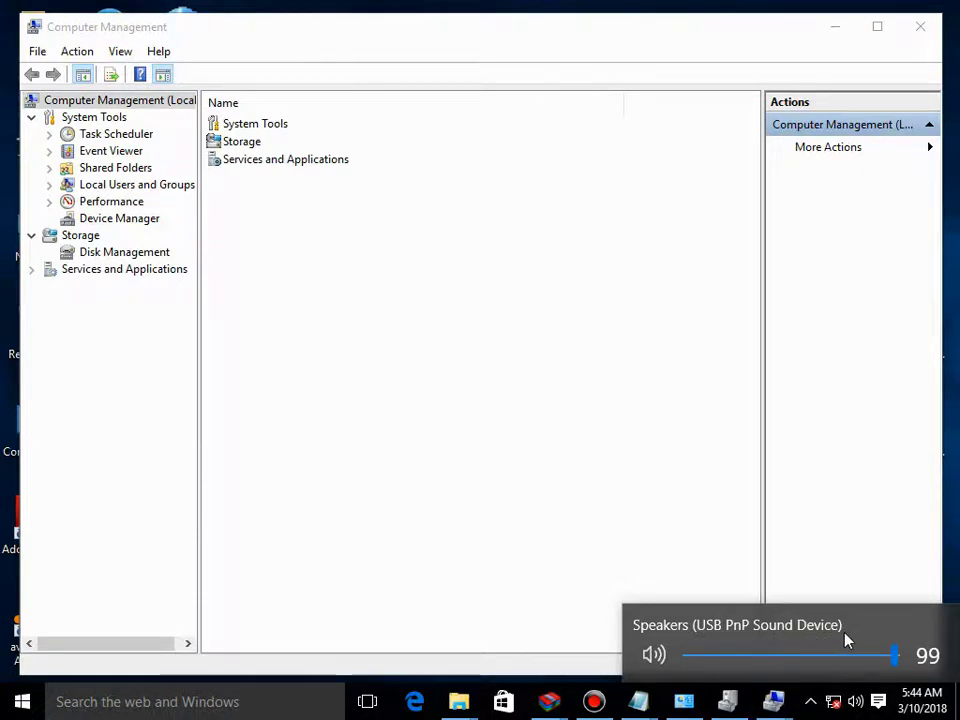
key(Escape)
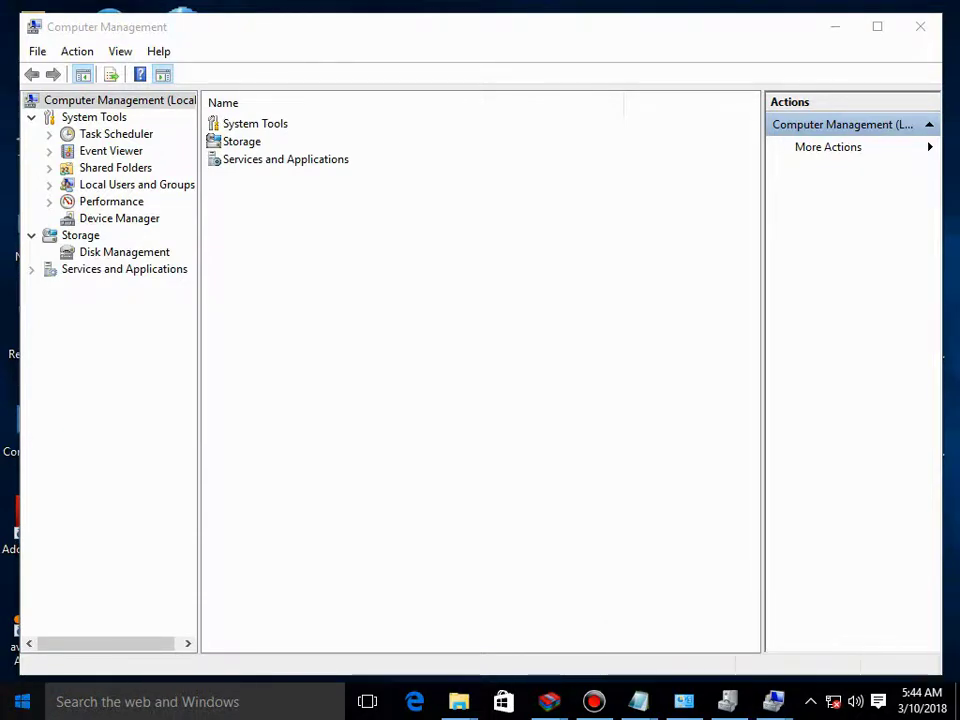
key(super)
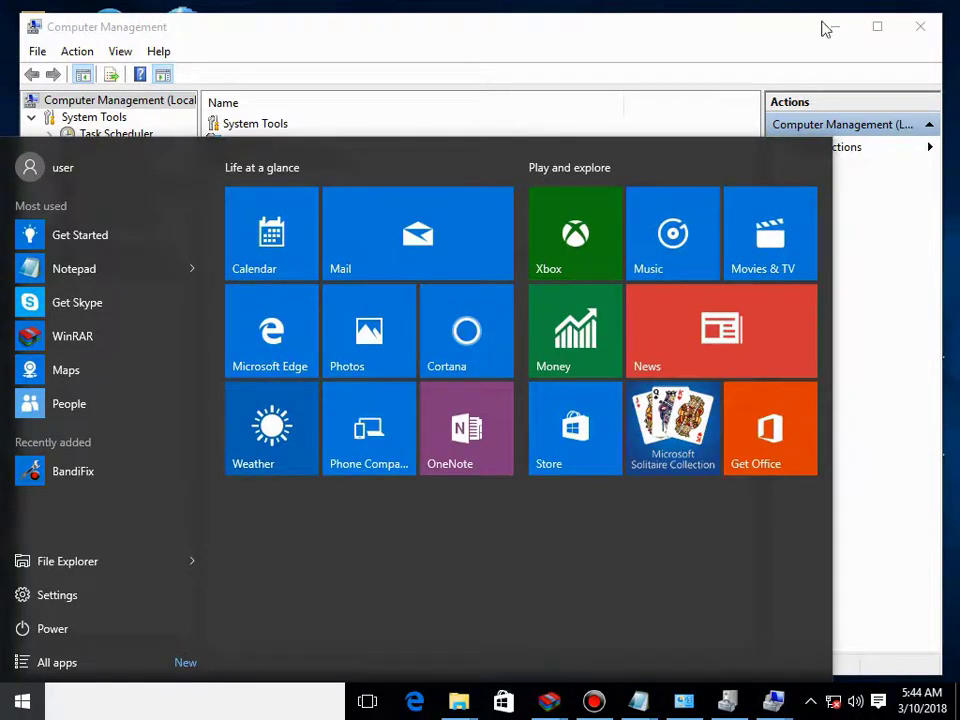
click(826, 29)
click(831, 31)
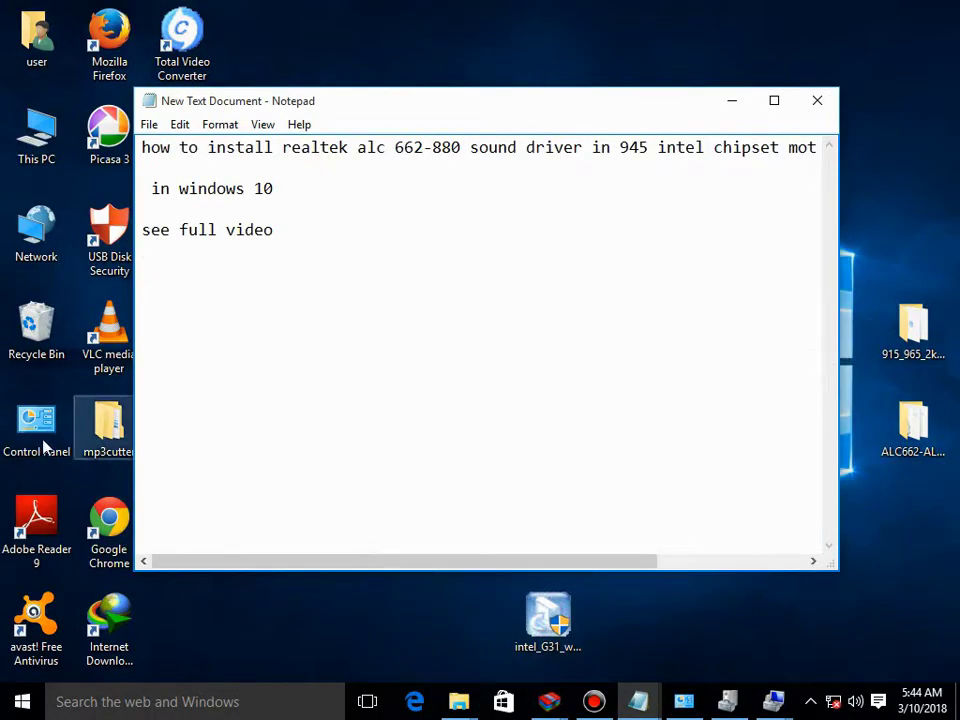
Review the playback and recording devices in Control Panel's Sound settings, leaving them unchanged, and minimize Control Panel.
double_click(30, 440)
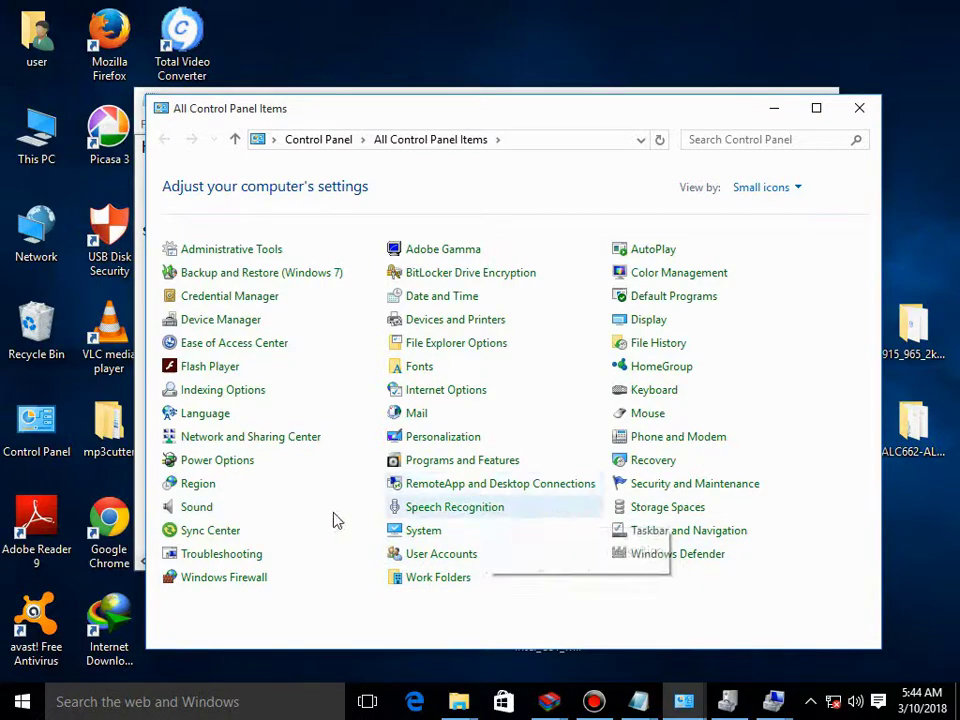
click(212, 514)
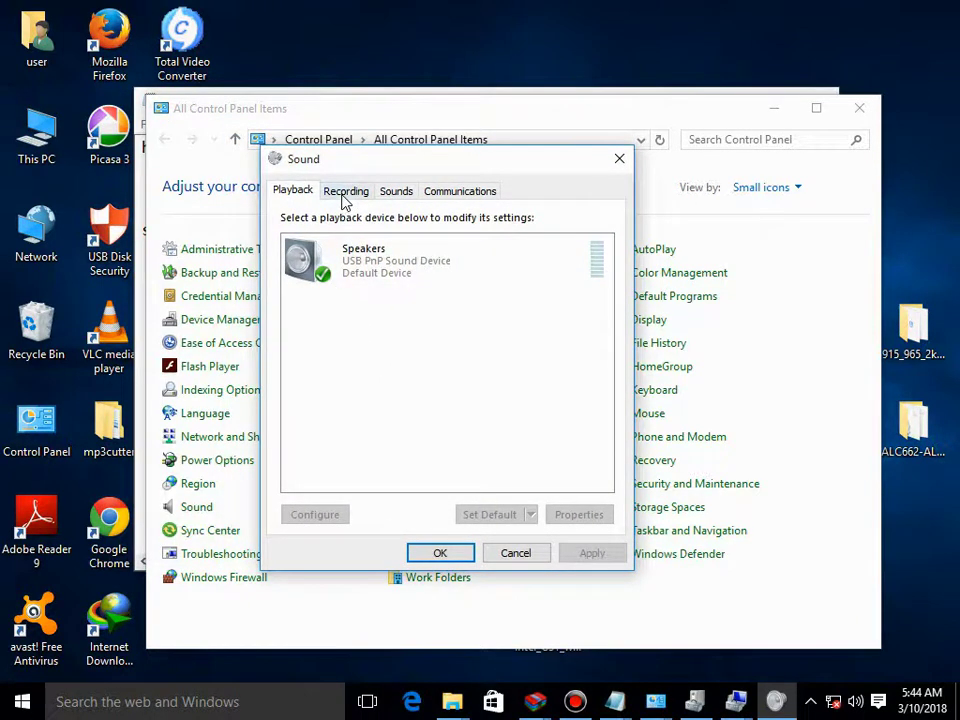
click(344, 193)
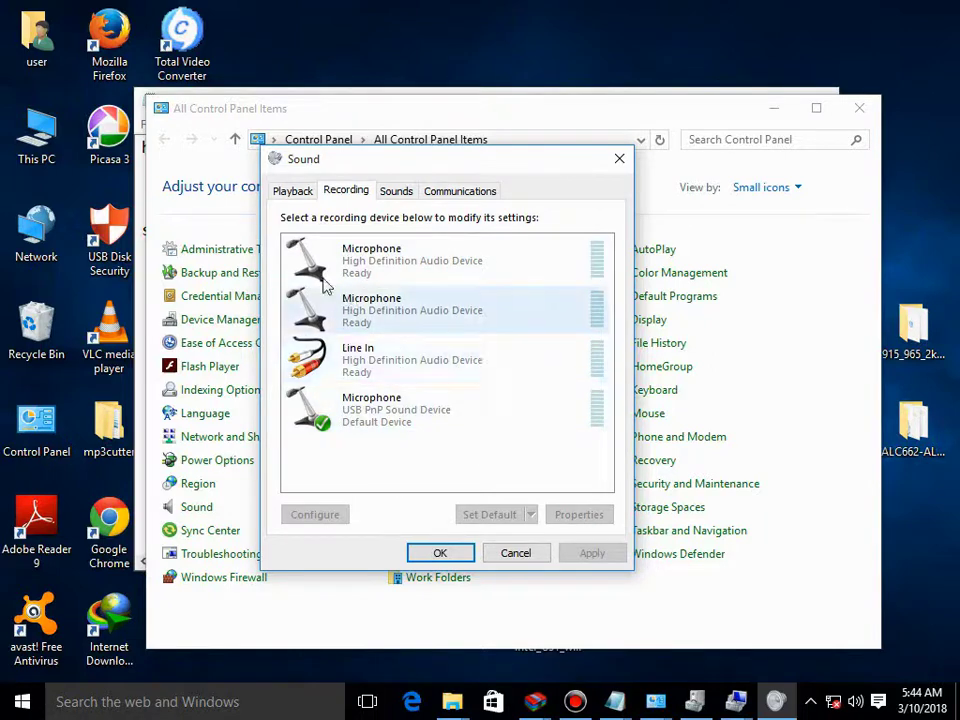
click(296, 192)
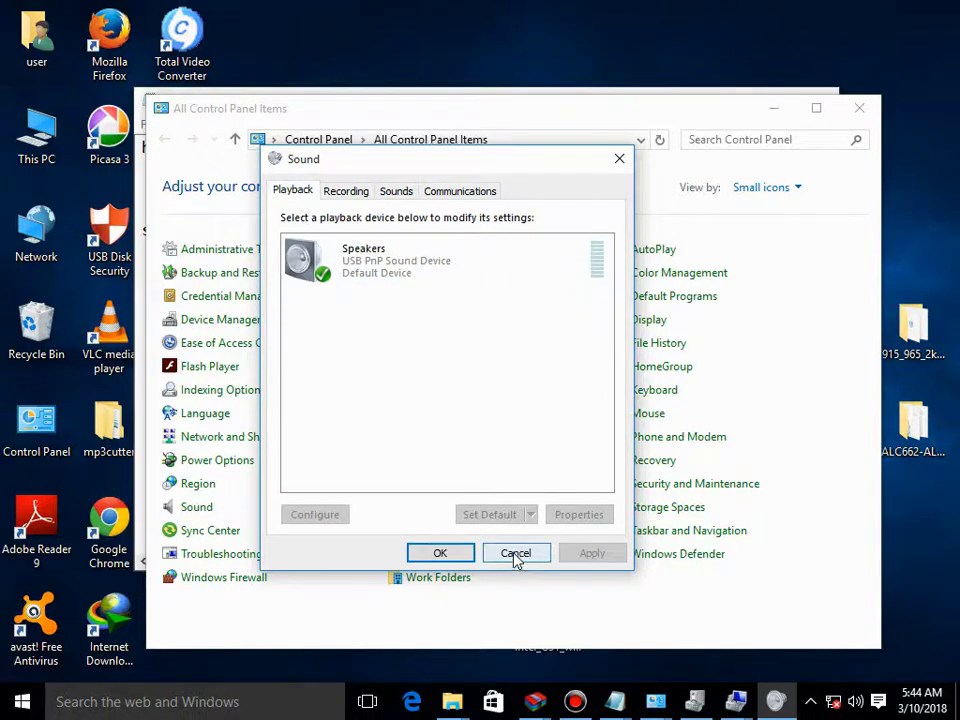
click(515, 556)
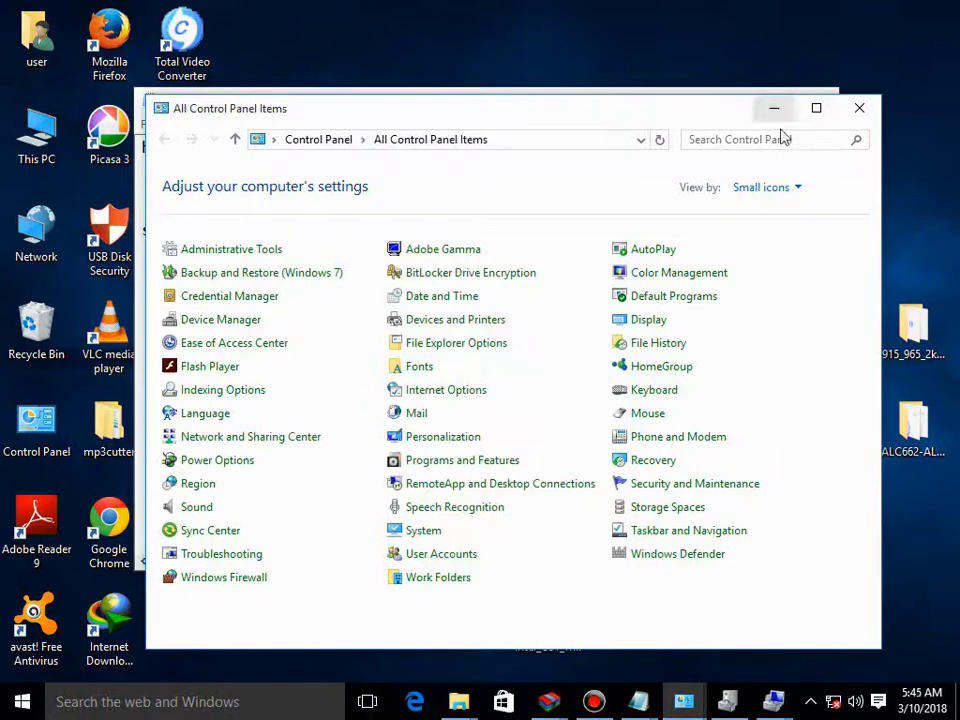
click(774, 108)
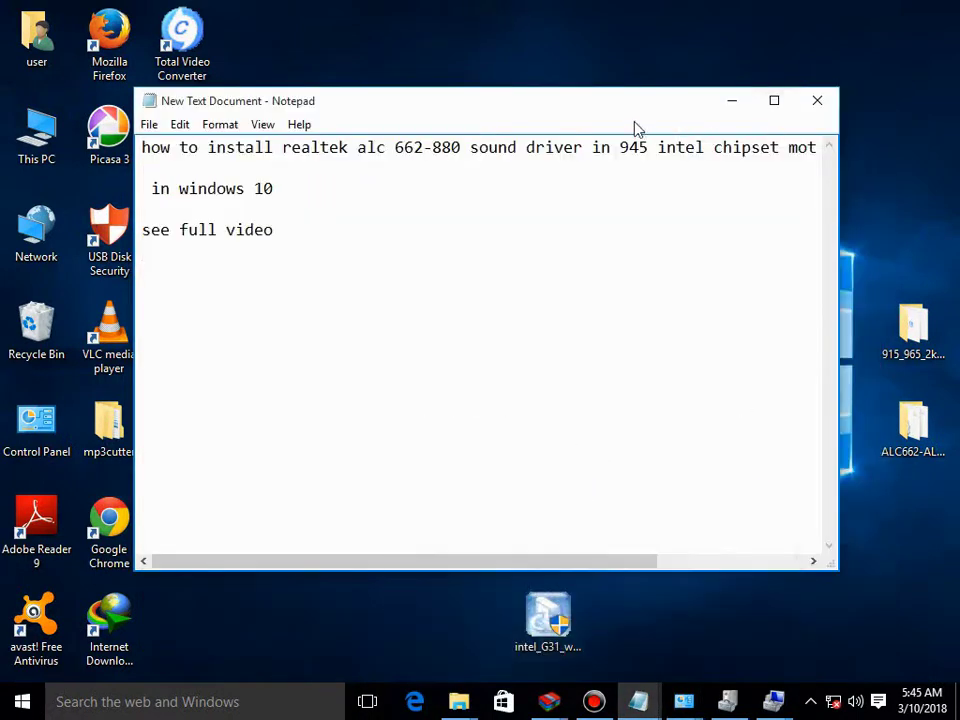
Examine the devices under Sound, video and game controllers in Device Manager, and minimize Computer Management.
right_click(30, 158)
click(88, 231)
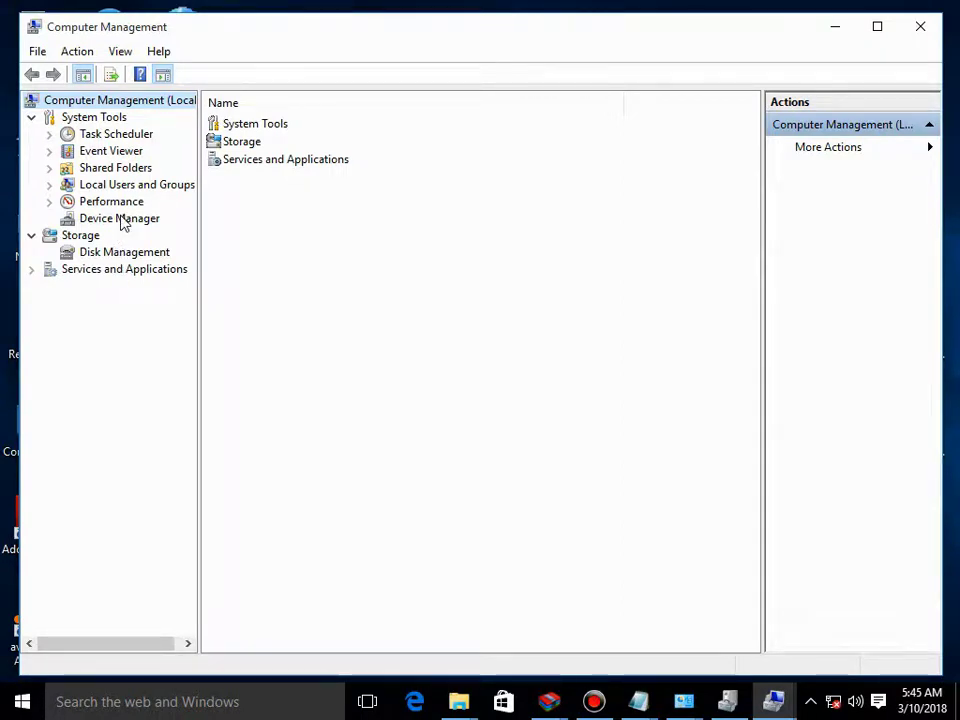
click(121, 219)
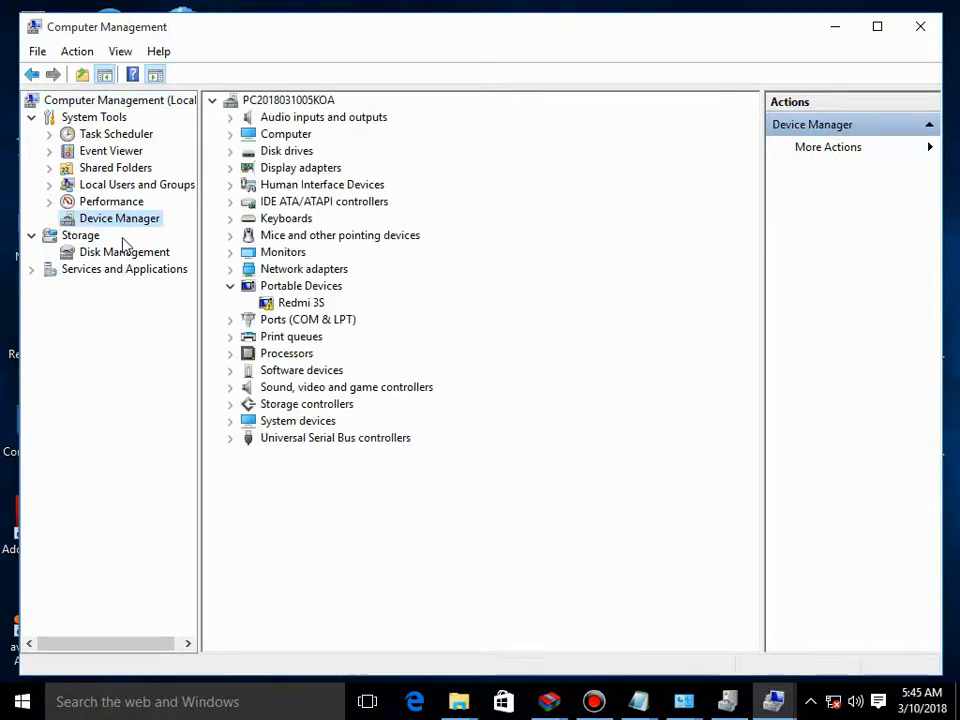
click(232, 388)
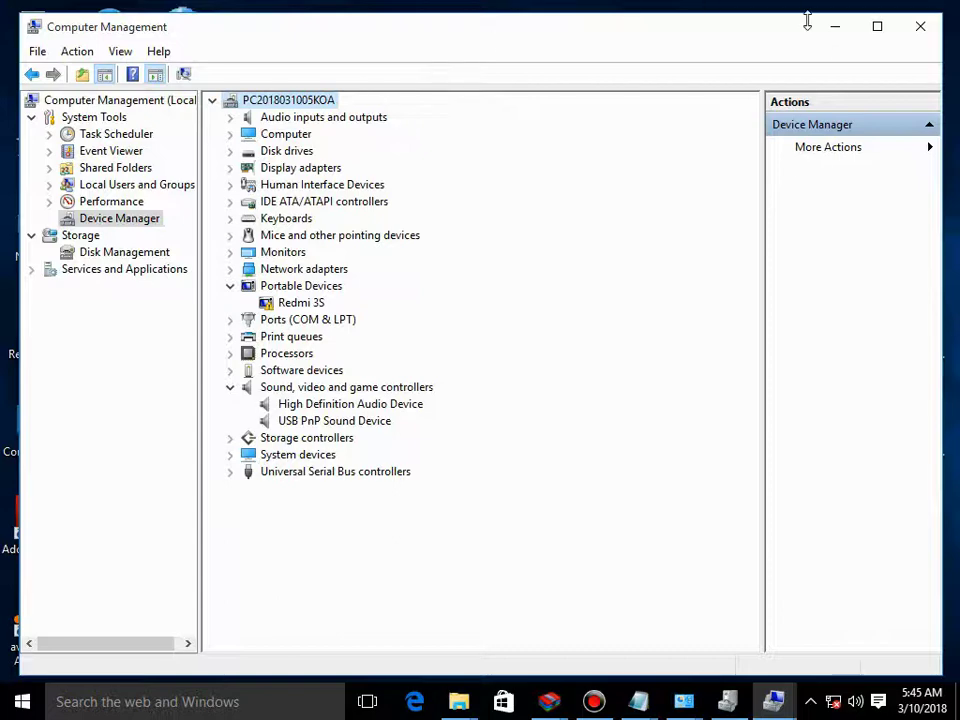
click(836, 38)
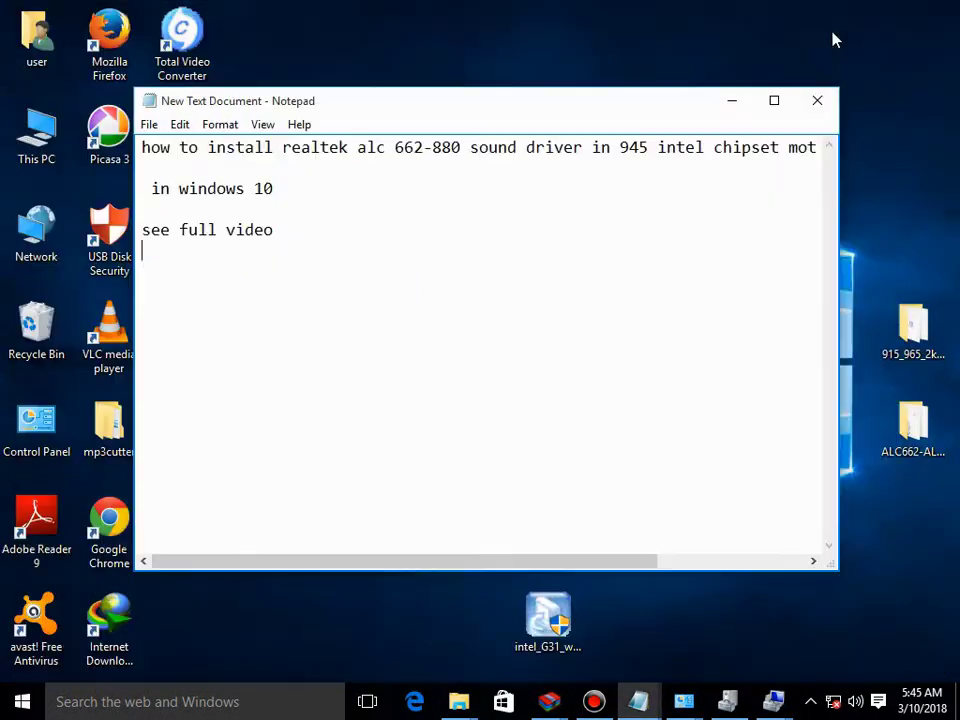
Minimize the Notepad note, move the ALC662-ALC880 folder to the middle of the desktop and open it.
click(731, 102)
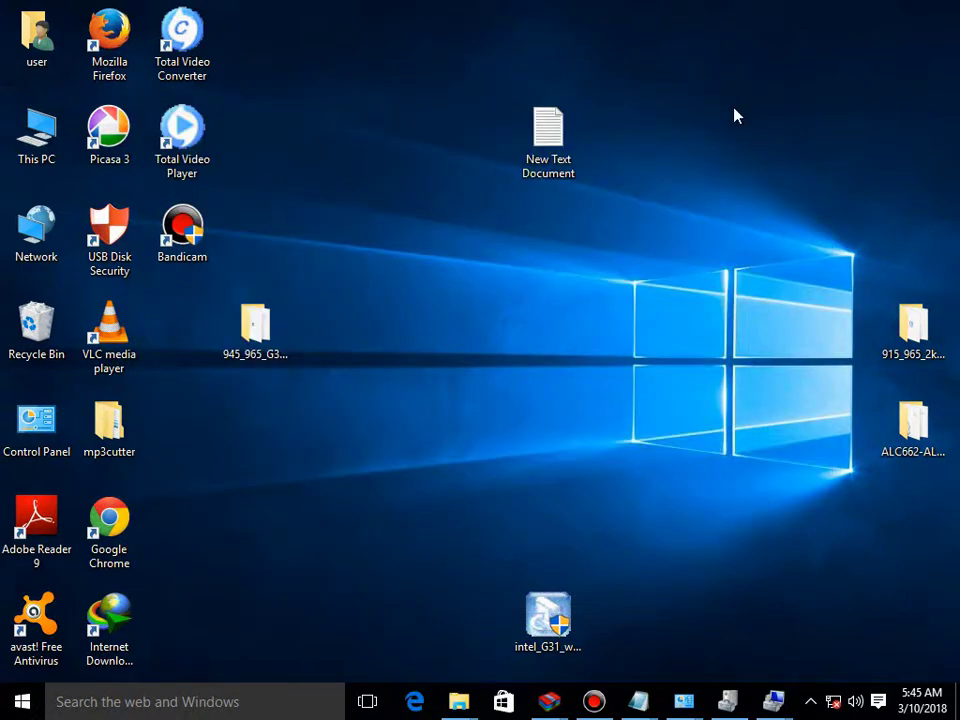
drag(912, 424, 540, 318)
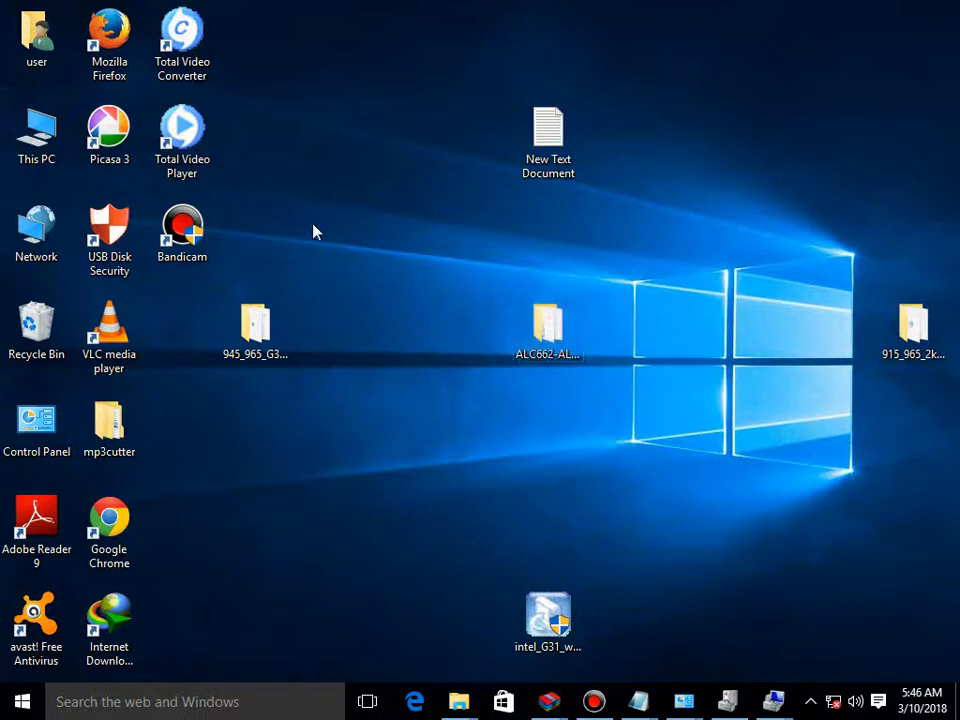
key(Return)
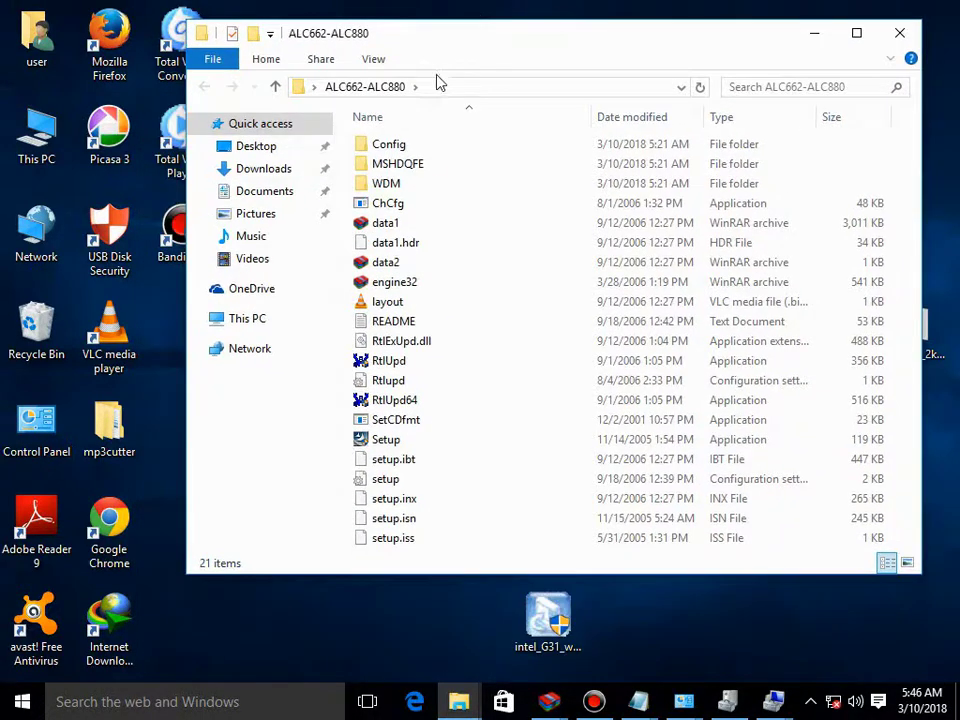
Try to install the Realtek High Definition Audio Driver with Setup from the ALC662-ALC880 folder, and minimize the folder.
click(388, 443)
double_click(388, 443)
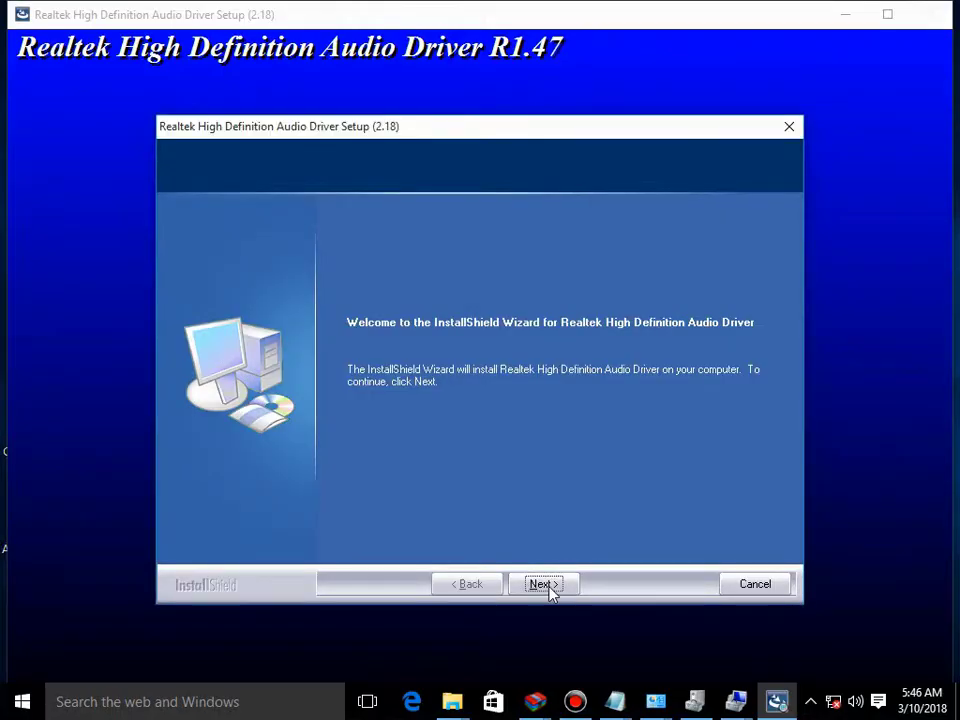
click(543, 584)
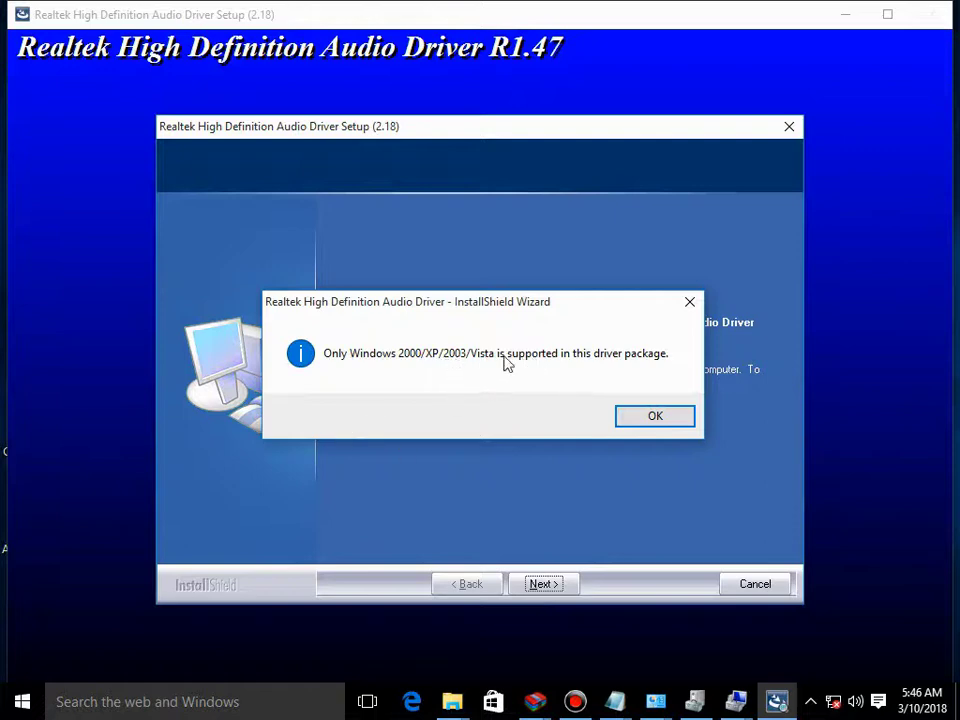
click(654, 418)
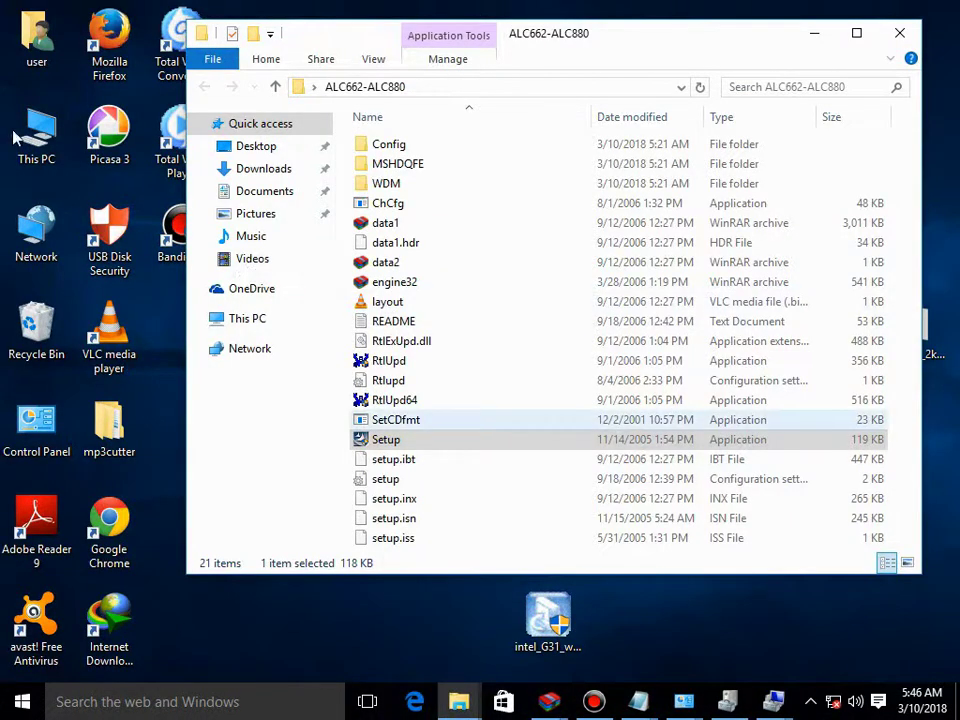
click(815, 36)
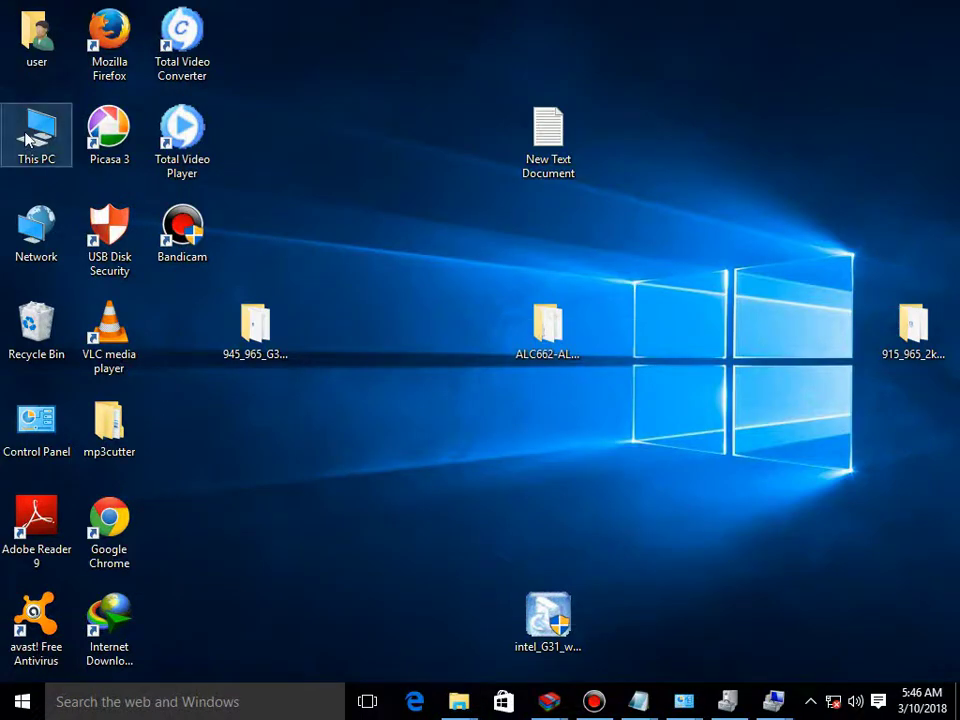
Open Device Manager from this PC's Computer Management and check the installed display adapter.
right_click(28, 139)
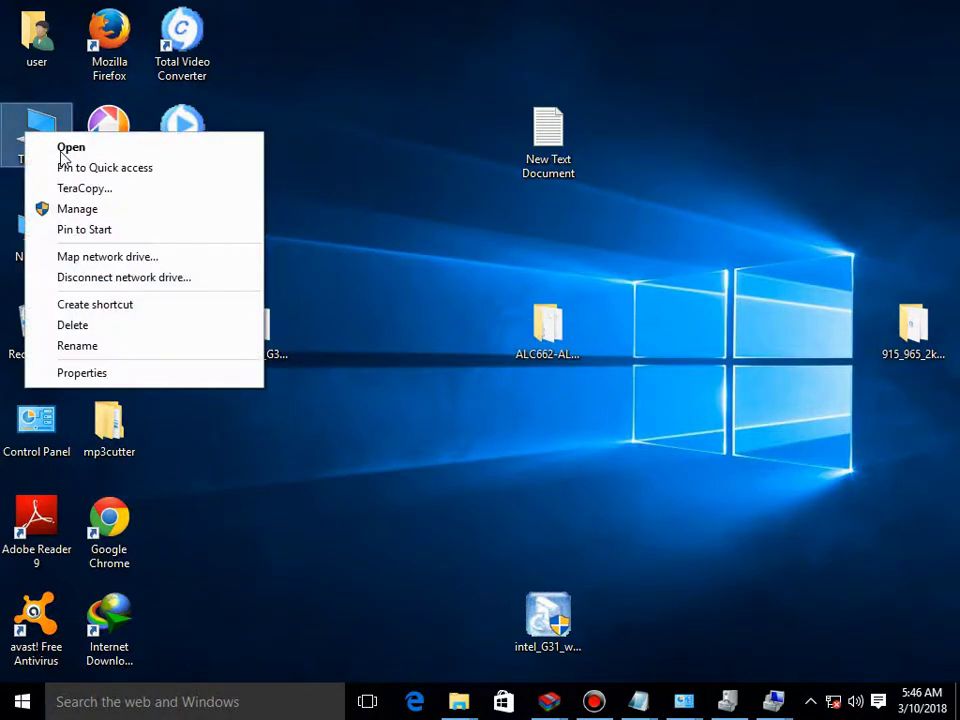
click(98, 209)
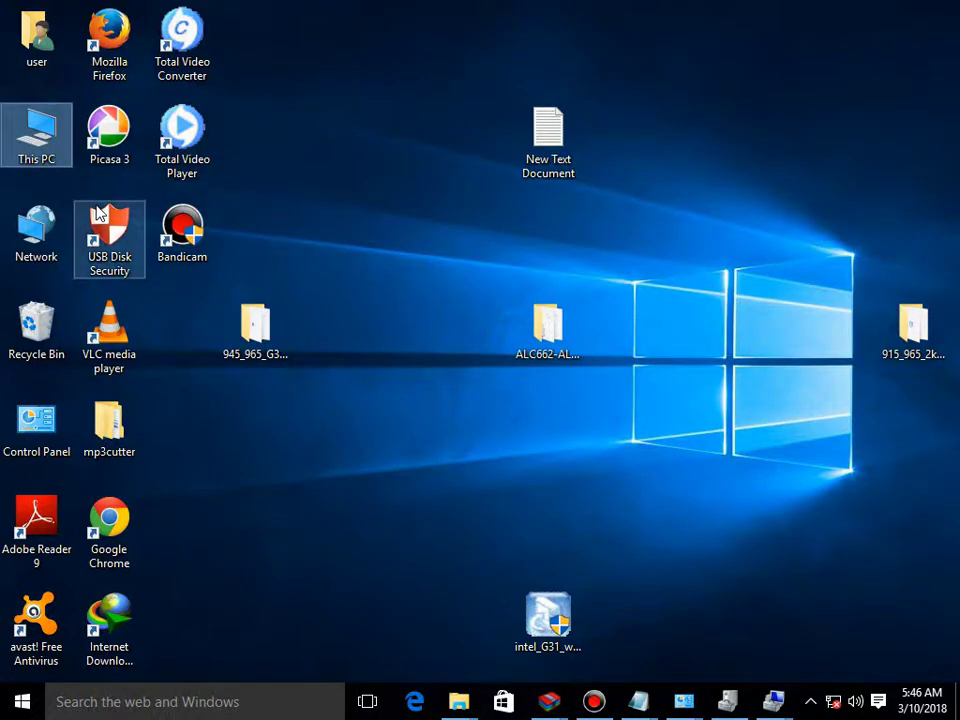
click(812, 702)
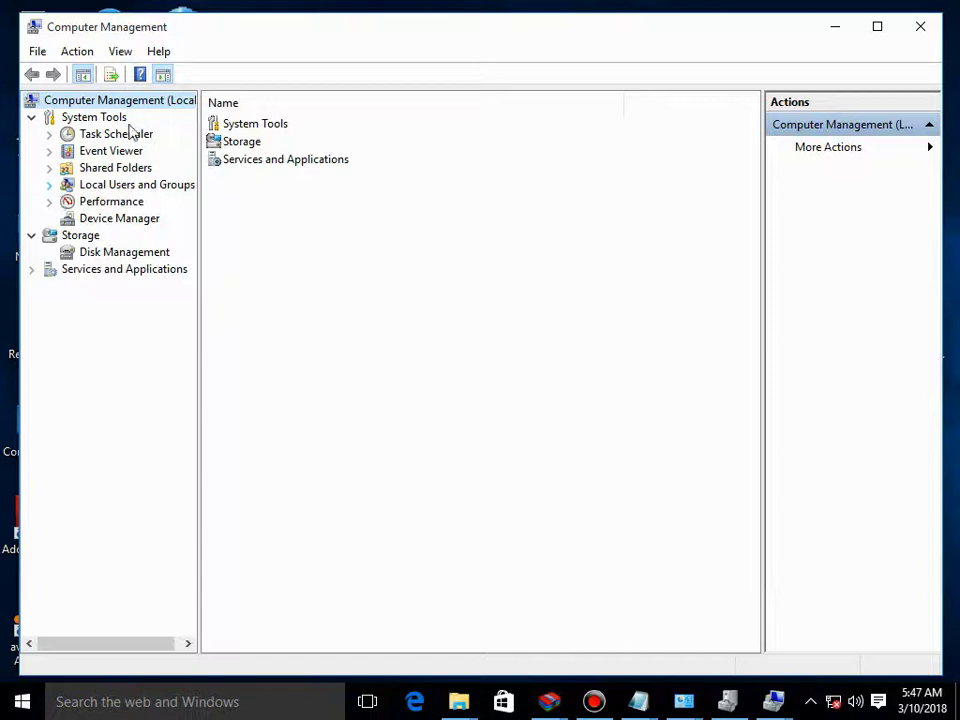
click(96, 222)
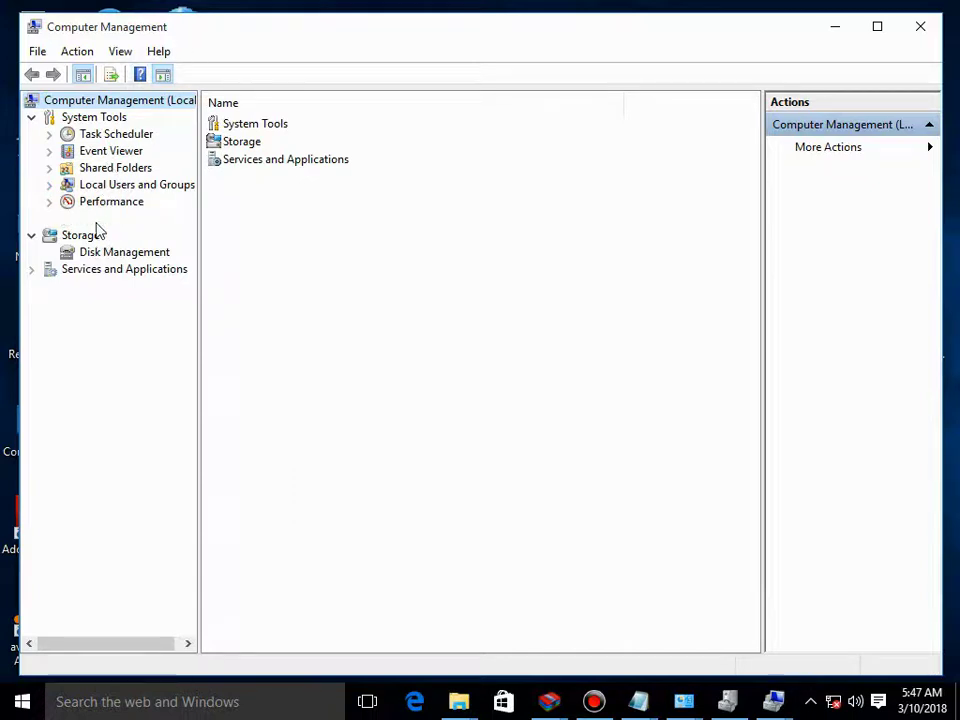
click(94, 220)
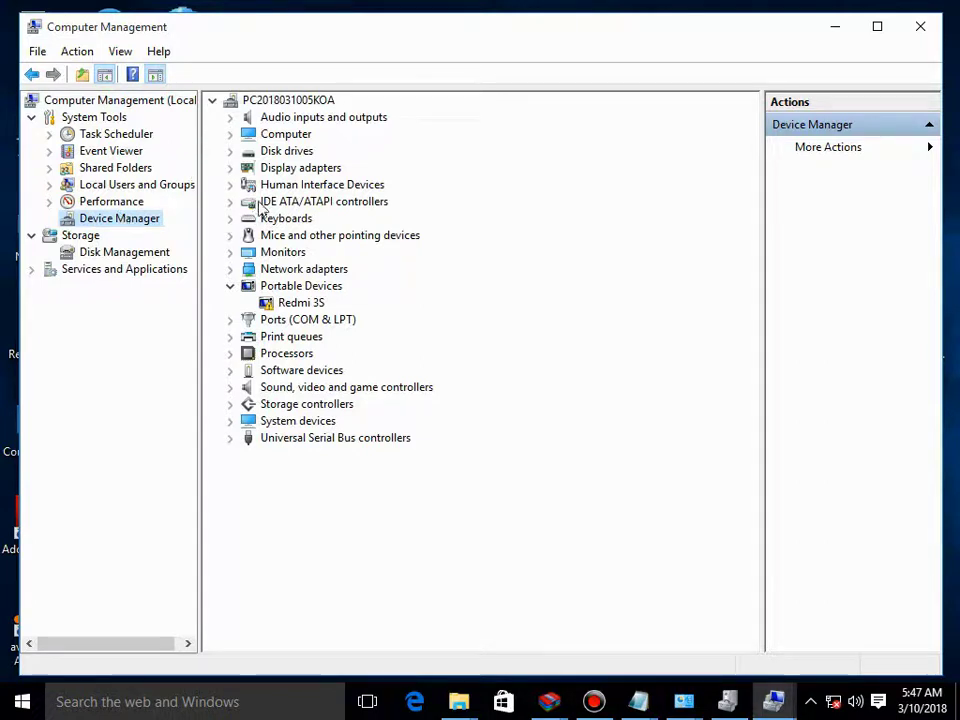
click(231, 168)
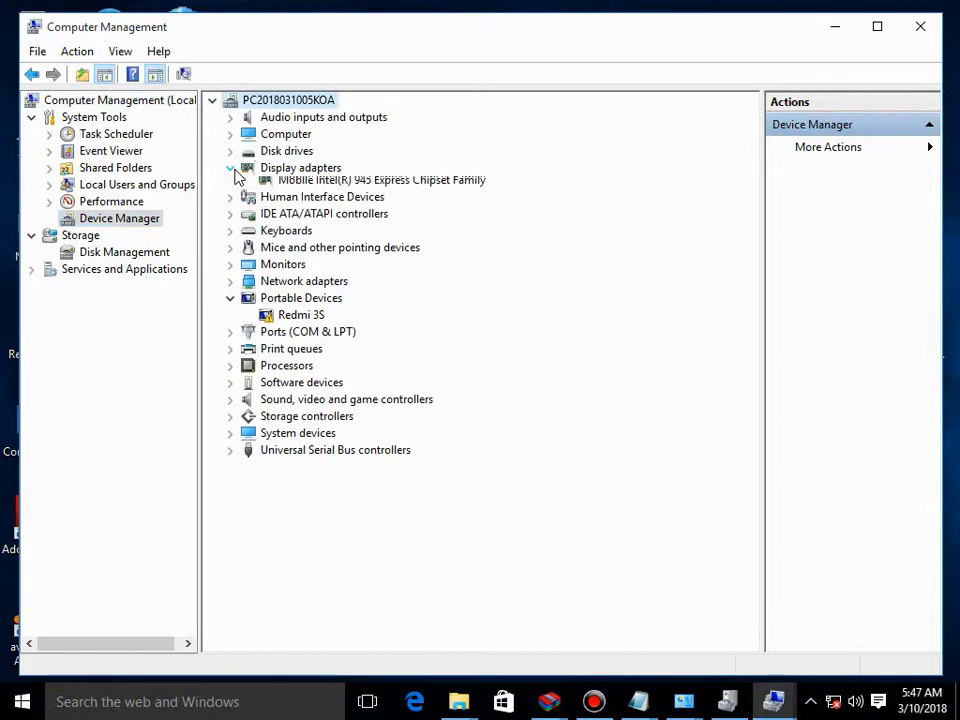
click(235, 172)
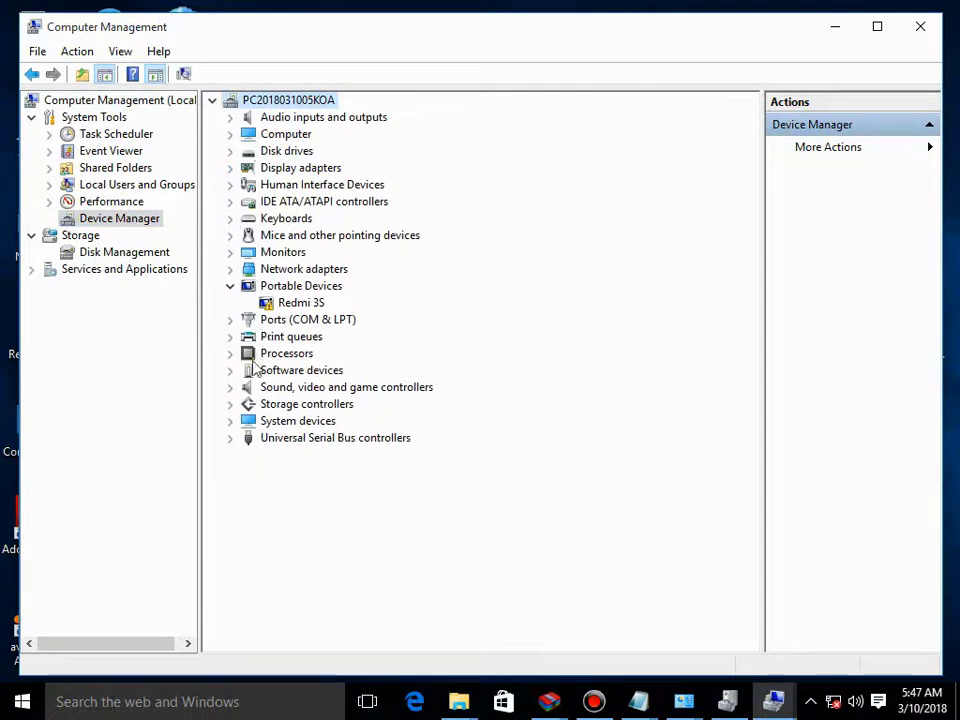
Start a driver update for the High Definition Audio Device under Sound, video and game controllers, choosing to browse this computer for the driver.
click(229, 392)
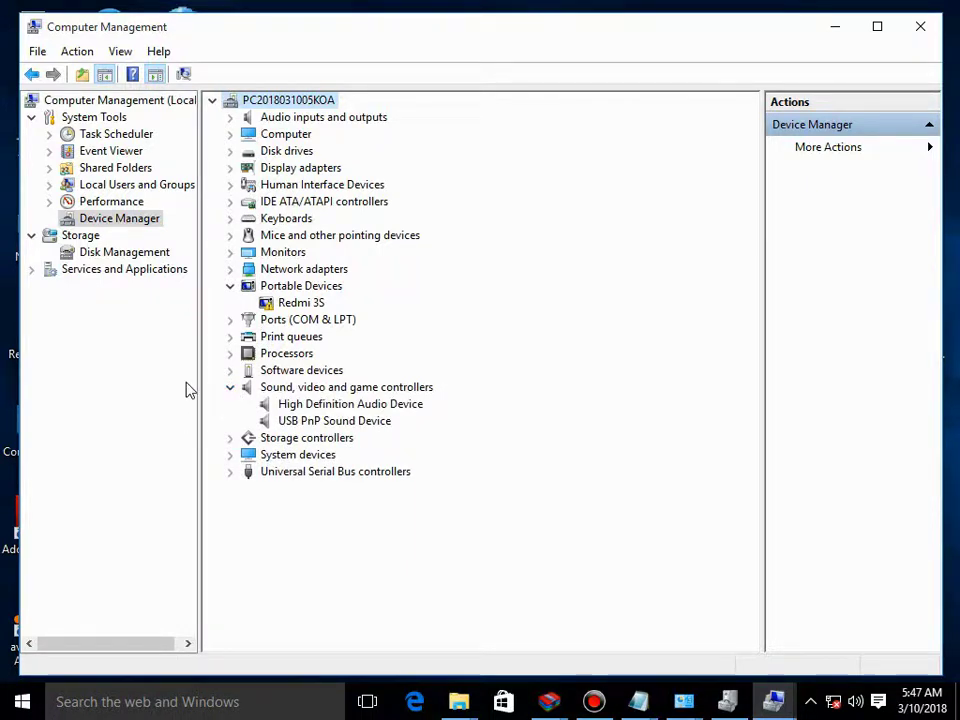
click(345, 406)
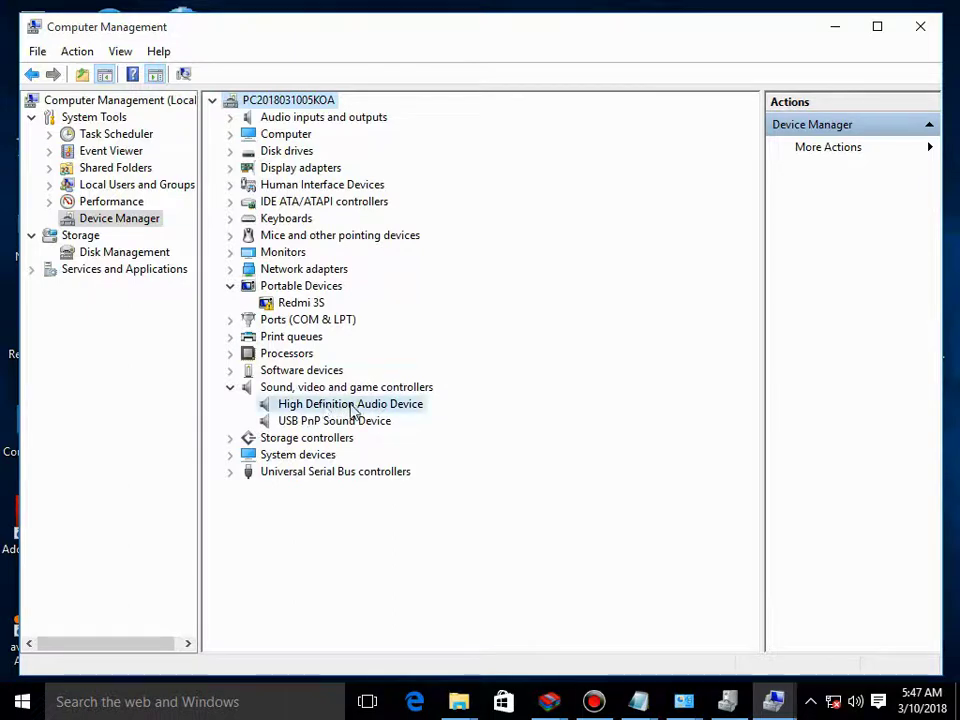
right_click(345, 406)
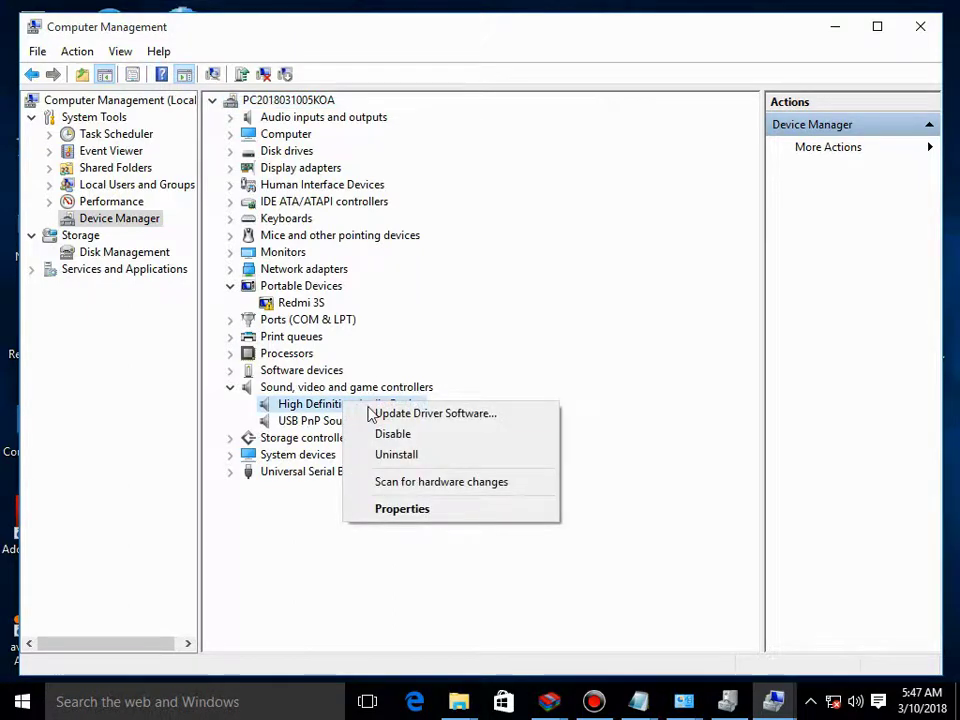
click(380, 413)
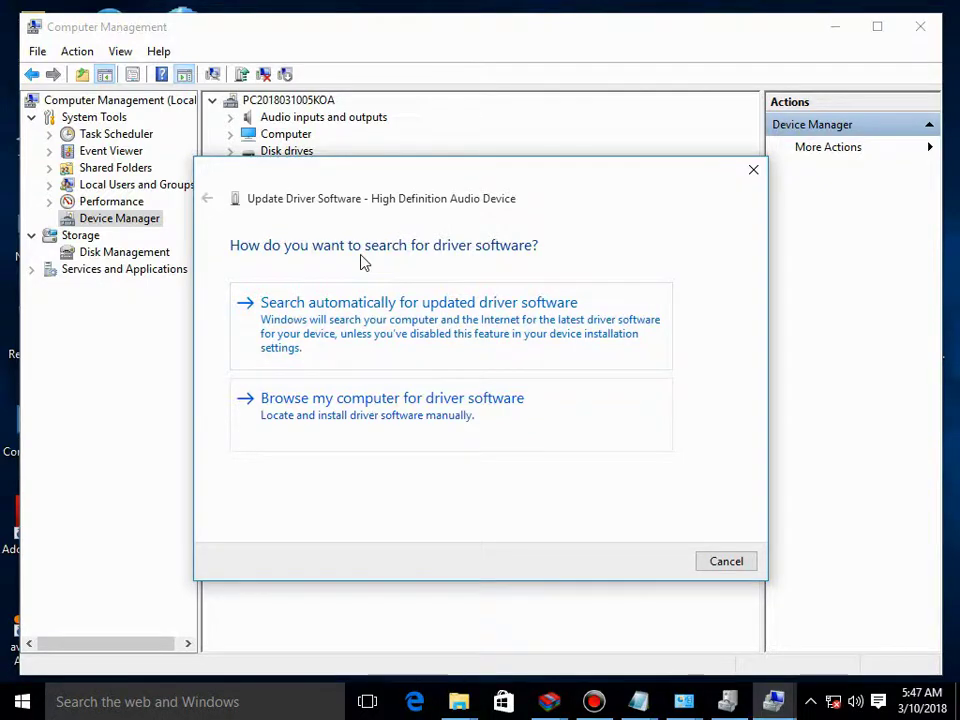
drag(469, 199, 374, 180)
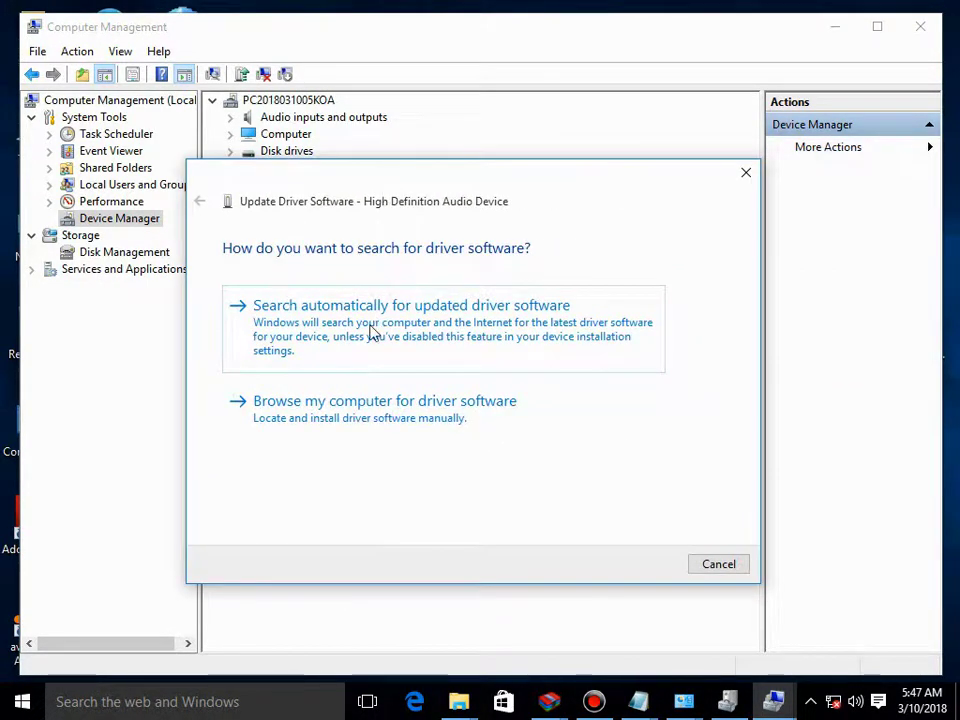
click(377, 416)
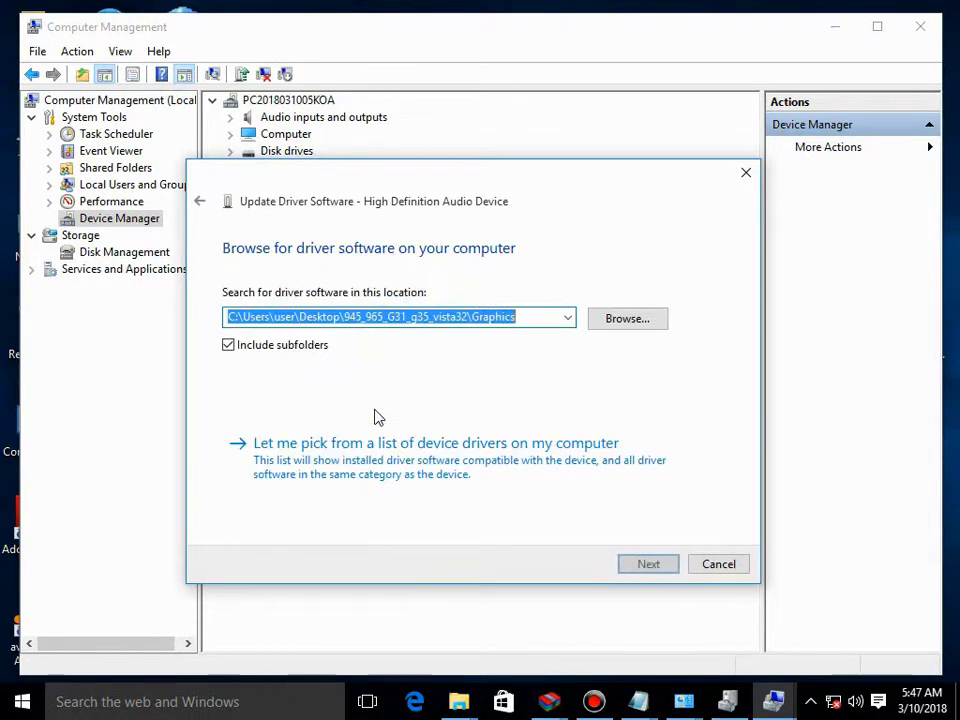
Try to update the audio driver from the ALC662-ALC880 folder on the desktop, and close the update wizard.
click(619, 326)
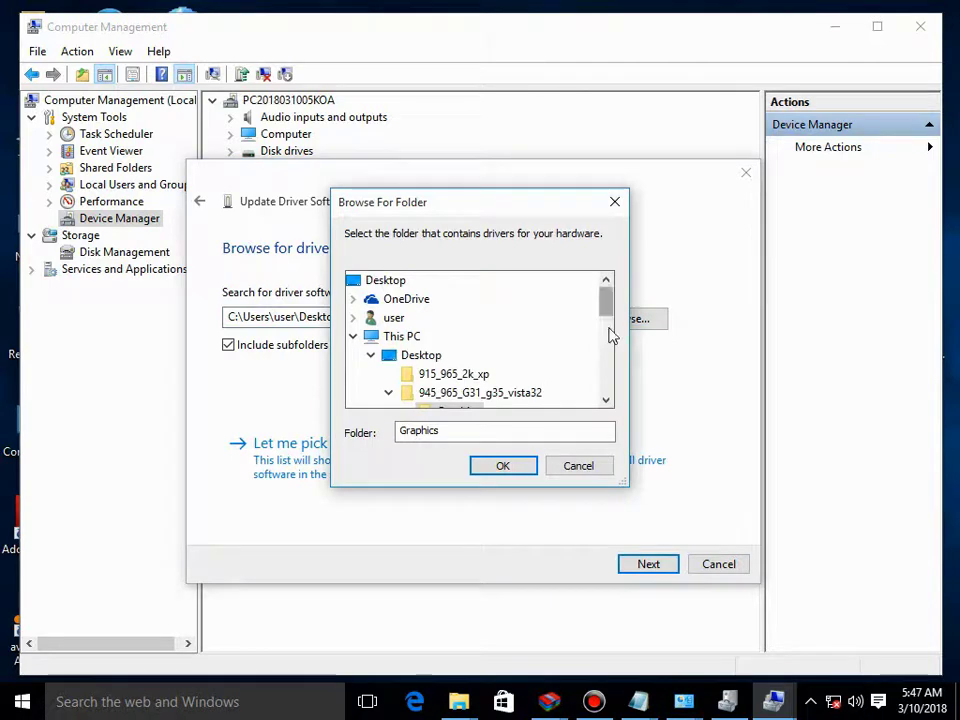
click(610, 332)
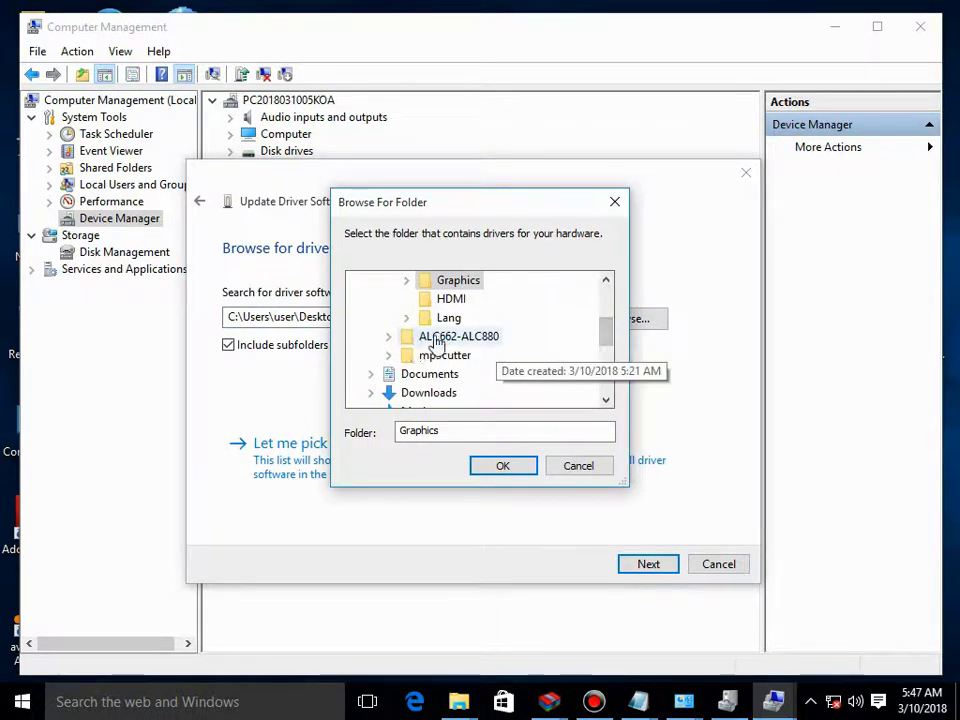
double_click(495, 341)
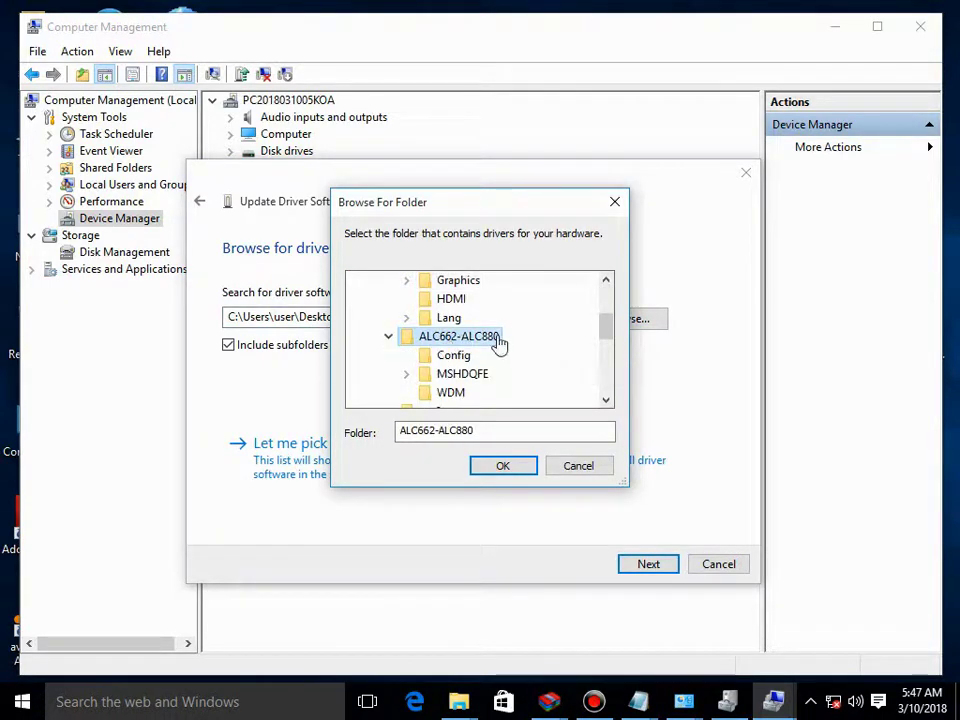
click(503, 466)
click(643, 565)
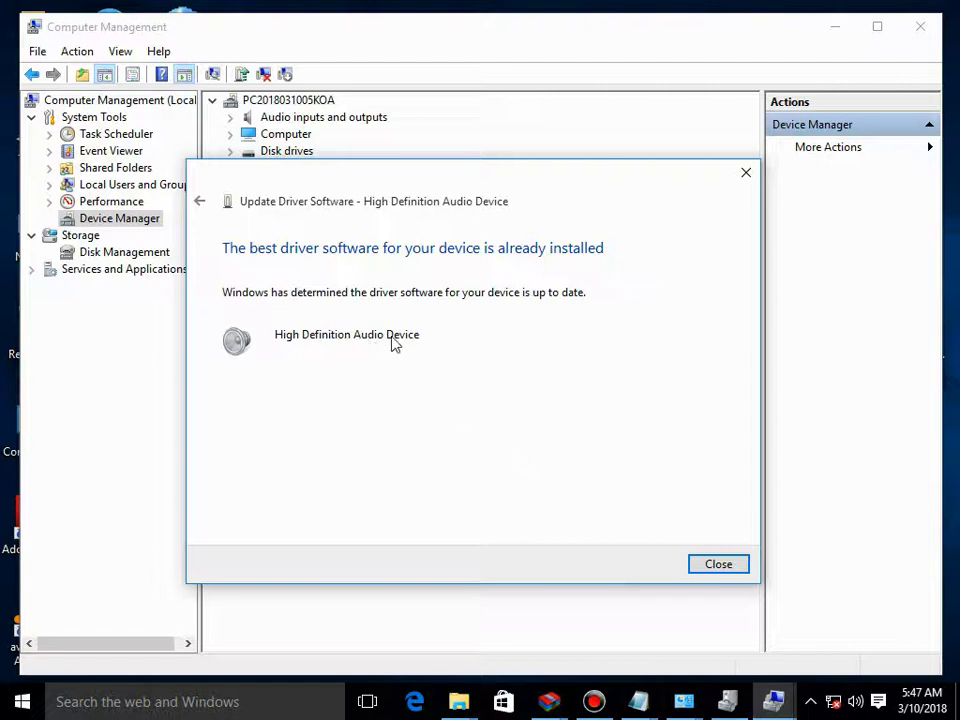
click(710, 567)
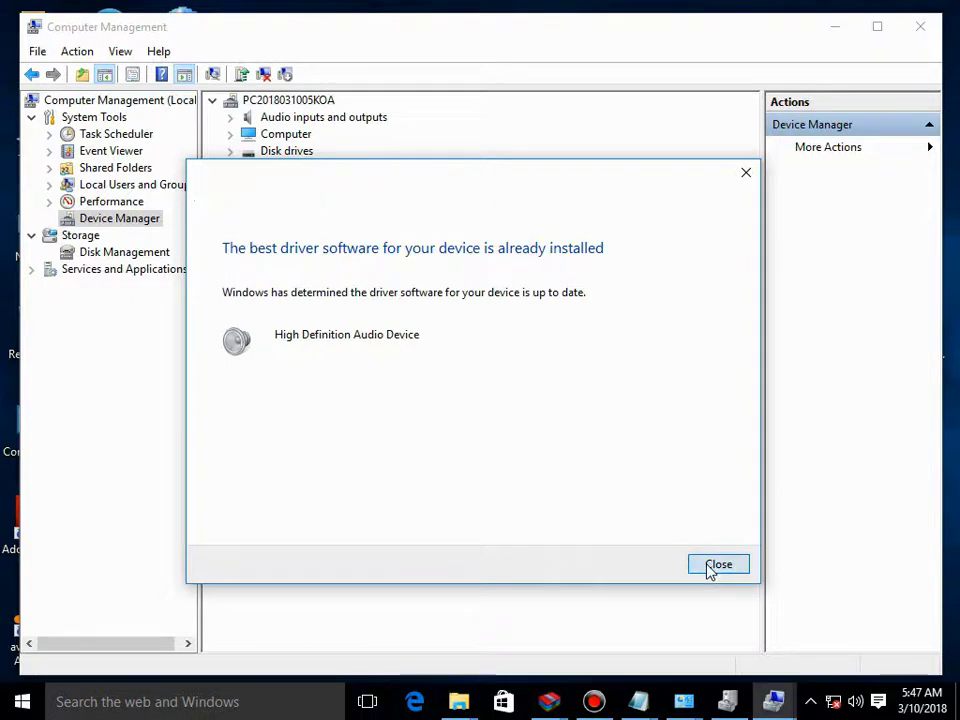
Restart the High Definition Audio Device driver update, choosing to pick the driver from a list and install it from disk.
right_click(367, 408)
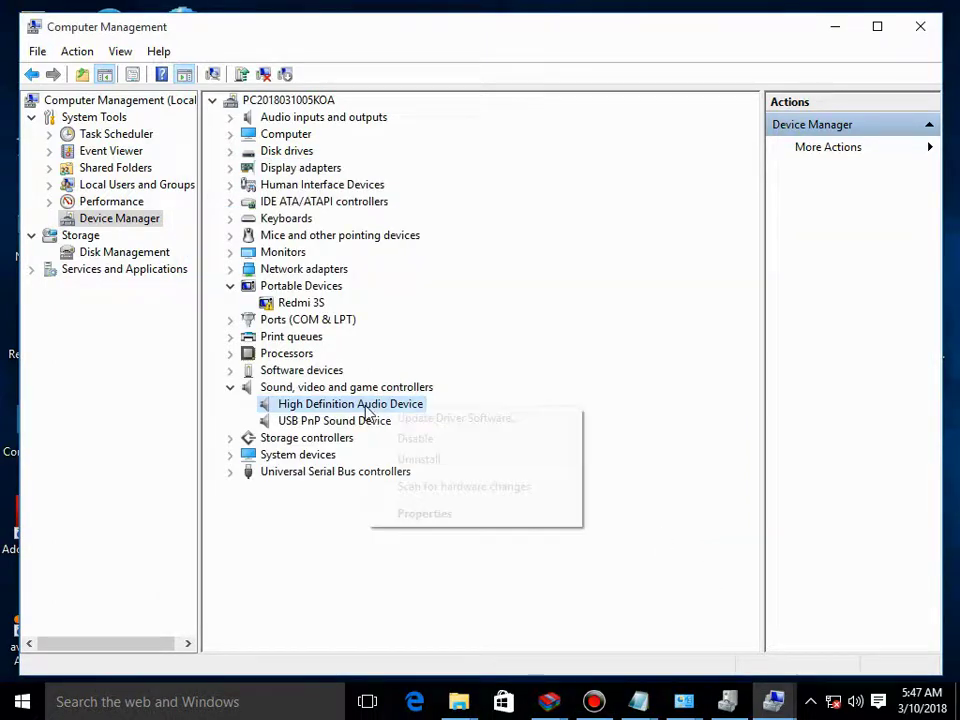
click(392, 419)
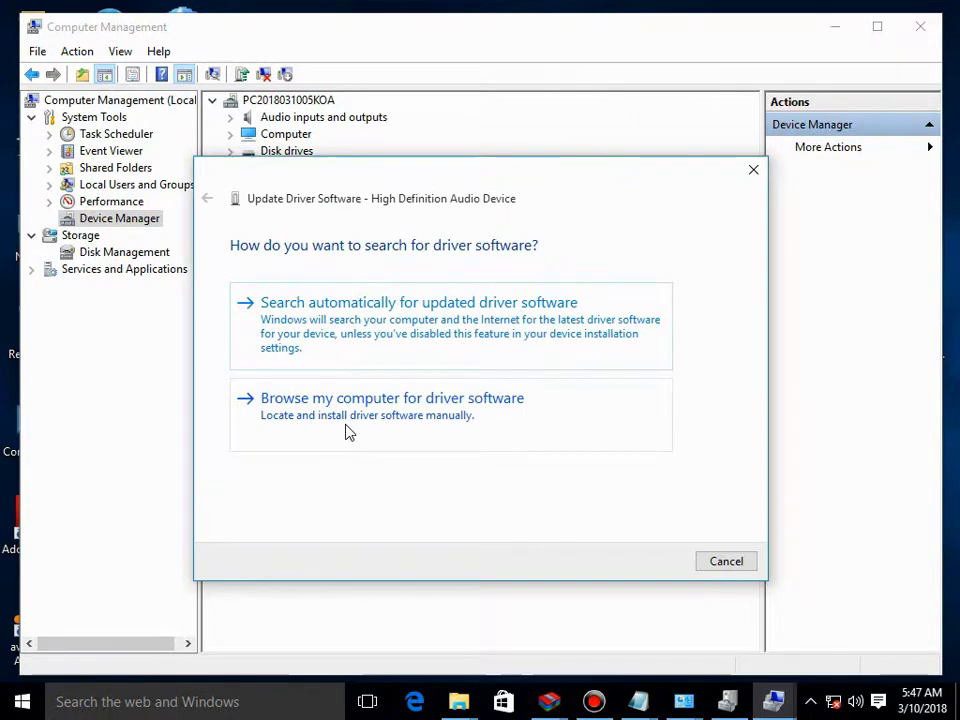
click(409, 418)
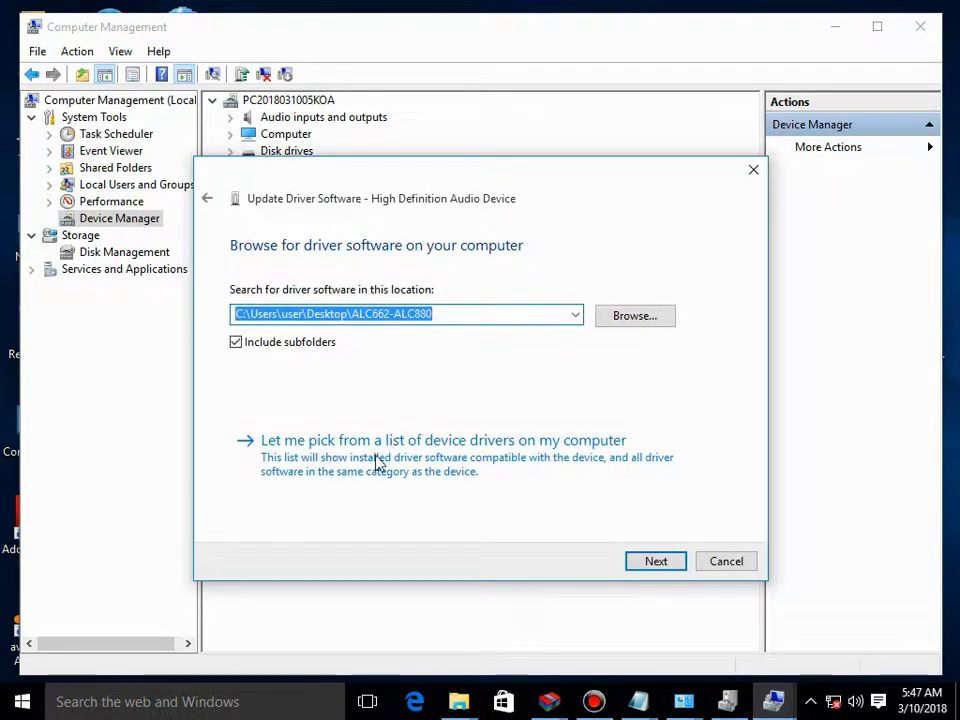
click(377, 462)
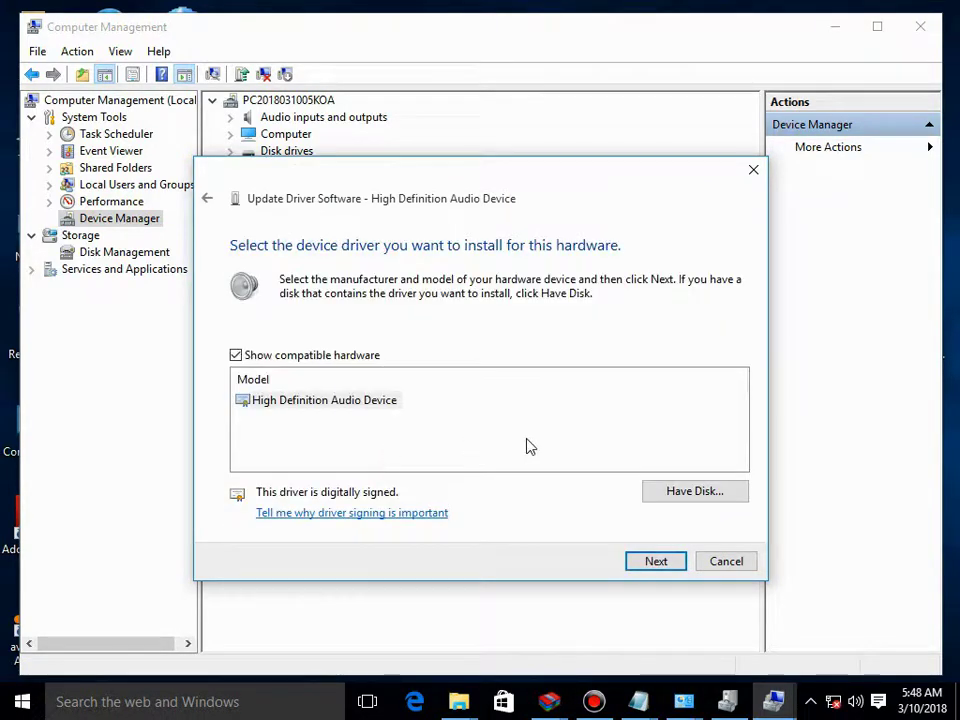
click(688, 494)
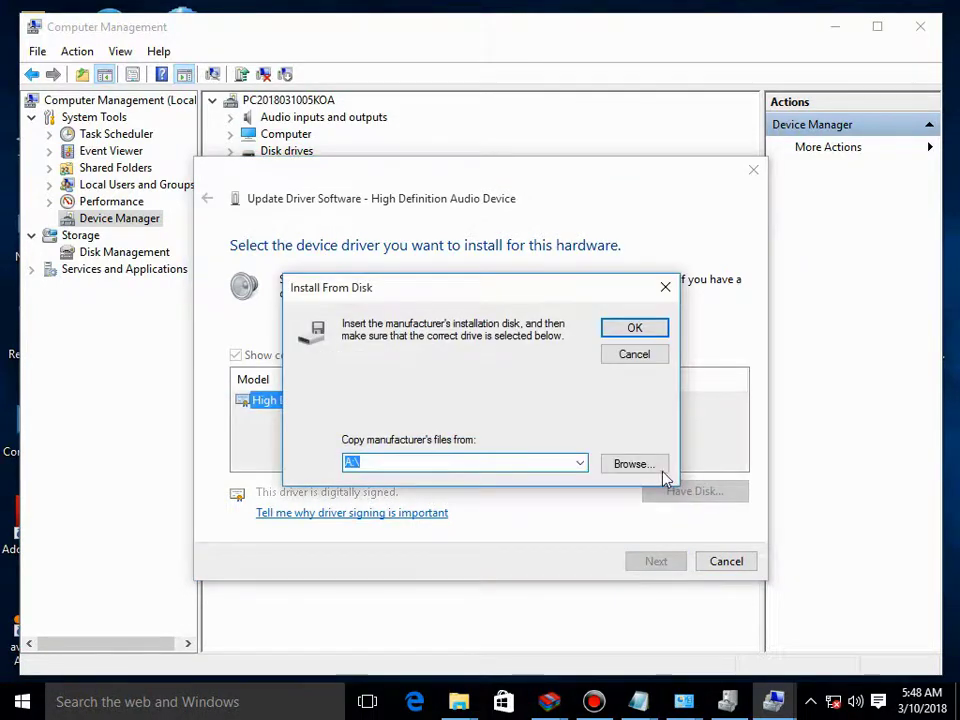
Load the HDA861A setup information file from the WDM subfolder of ALC662-ALC880 as the manufacturer's driver source.
click(634, 463)
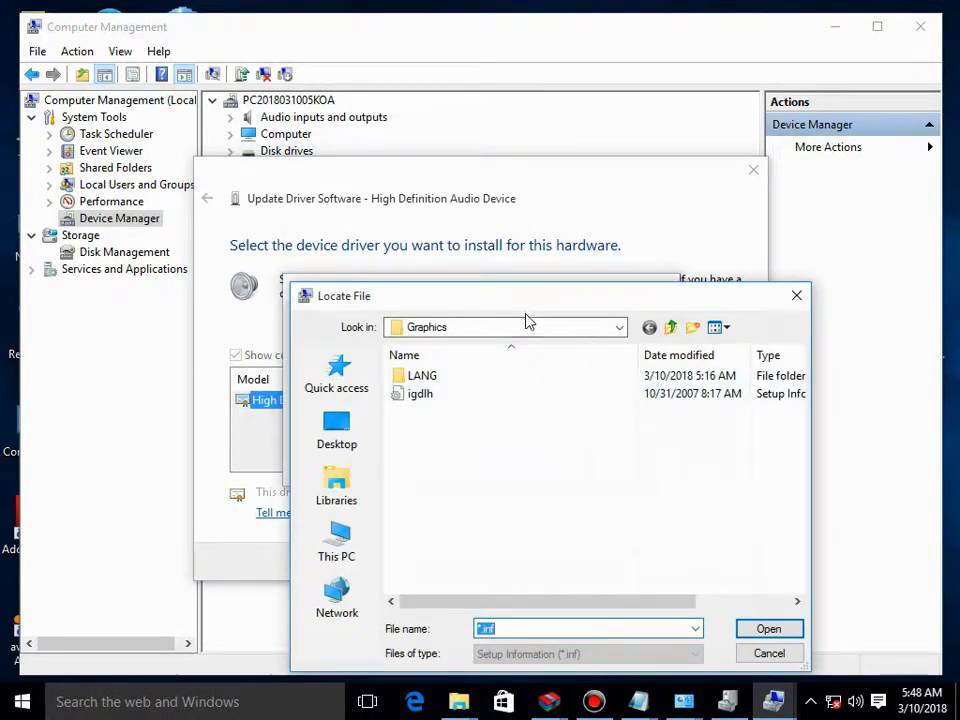
drag(508, 295, 452, 233)
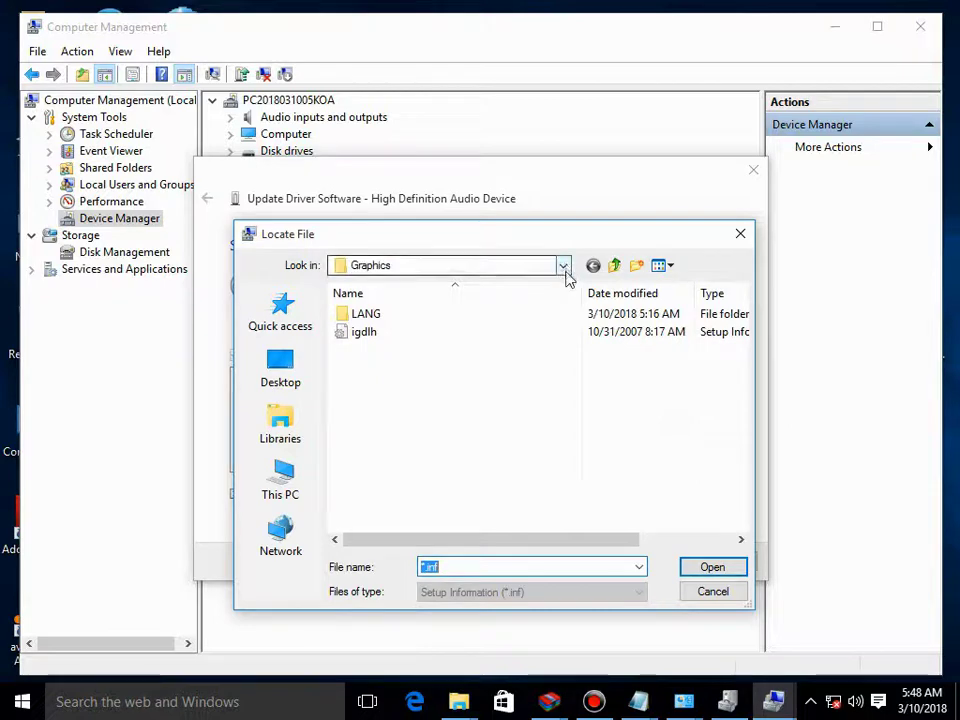
click(564, 265)
click(493, 555)
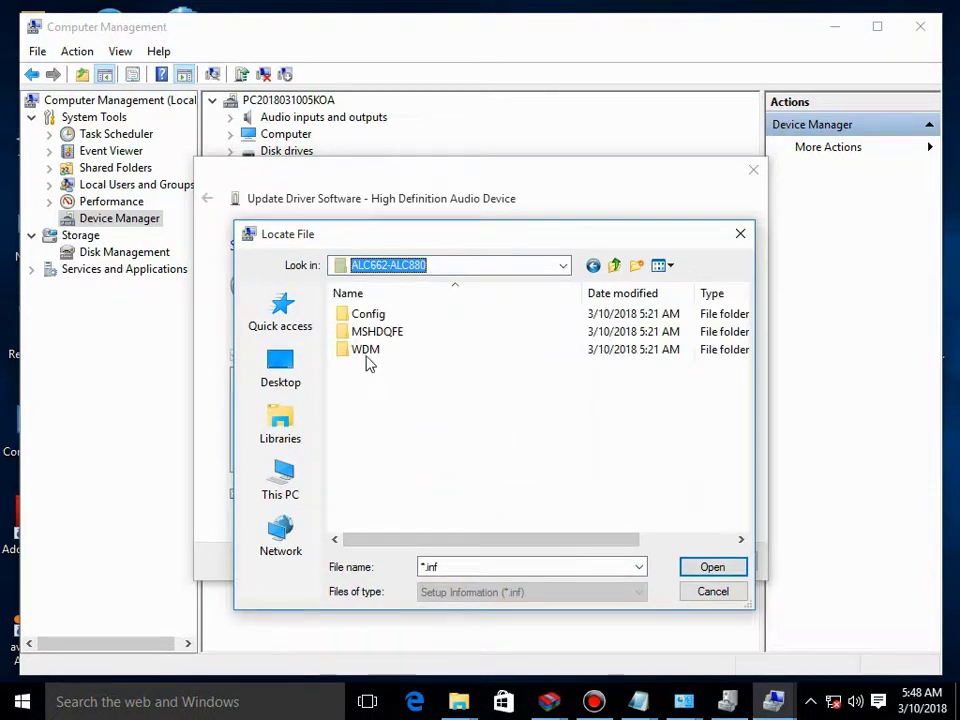
click(390, 352)
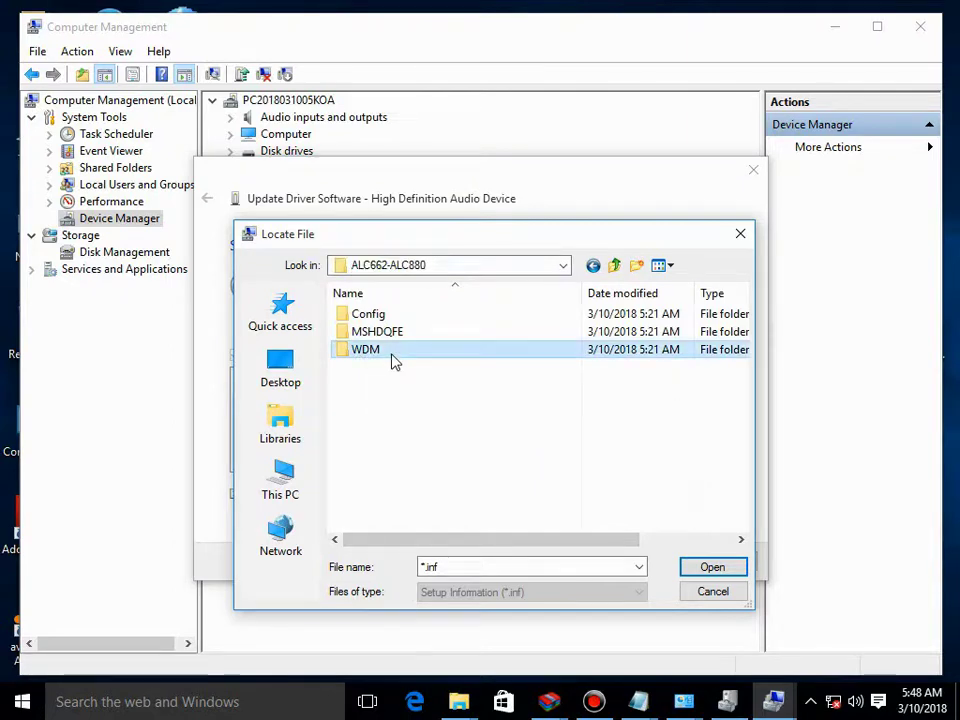
double_click(393, 352)
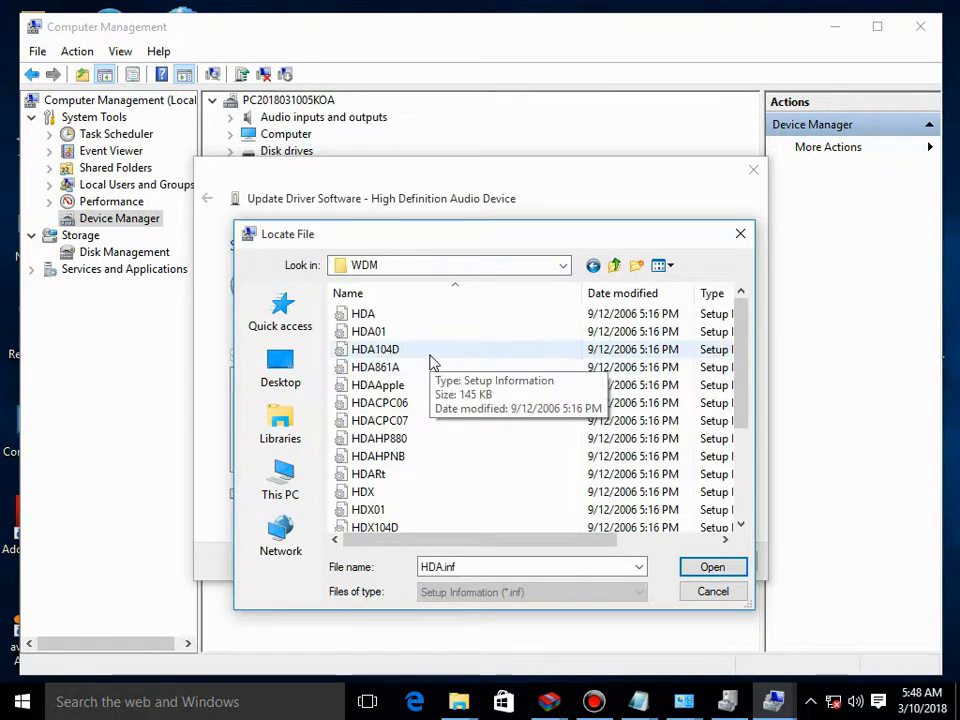
scroll(429, 396, down, 3)
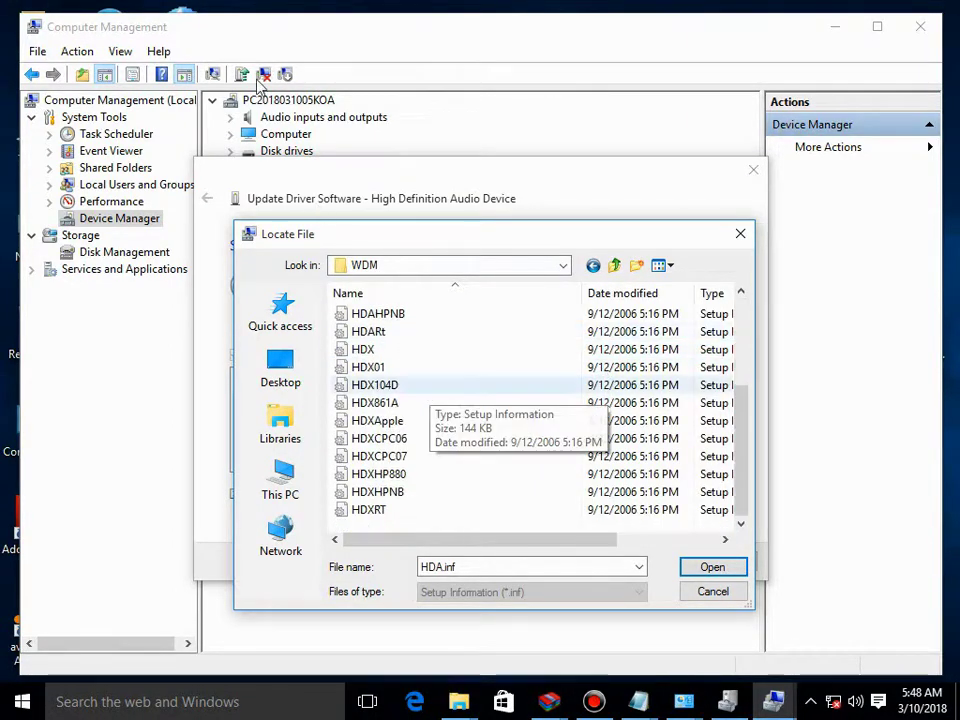
scroll(559, 418, up, 3)
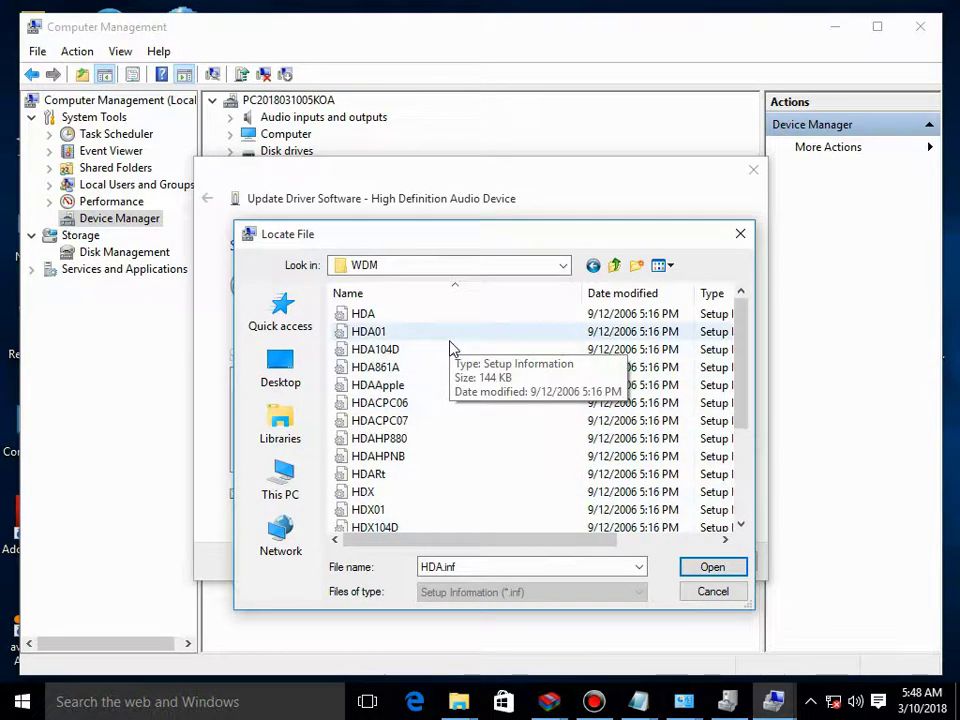
click(398, 368)
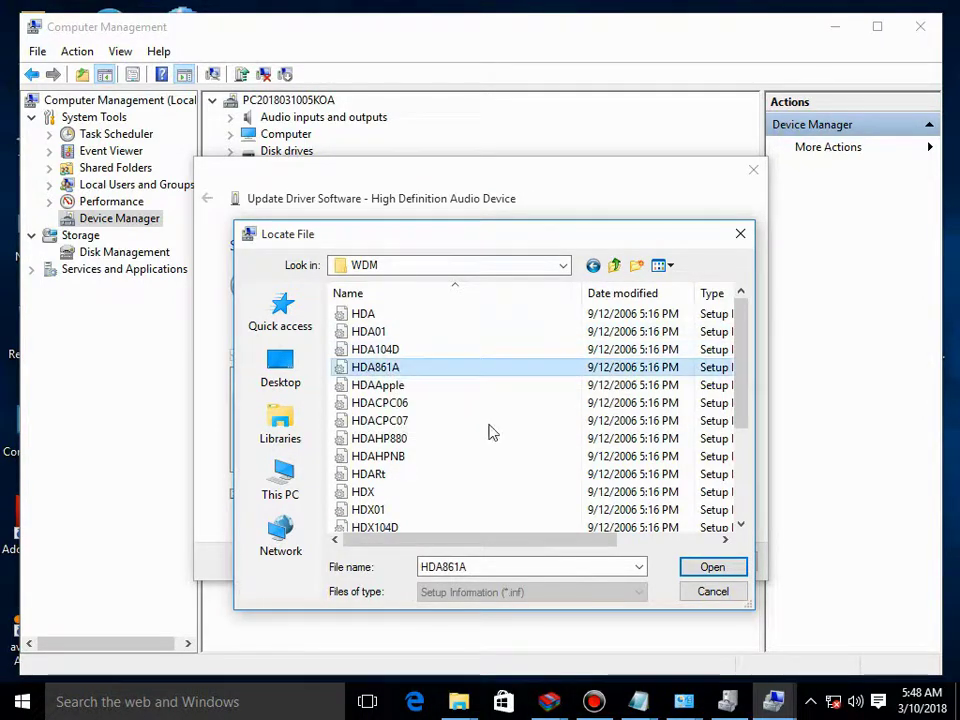
click(713, 568)
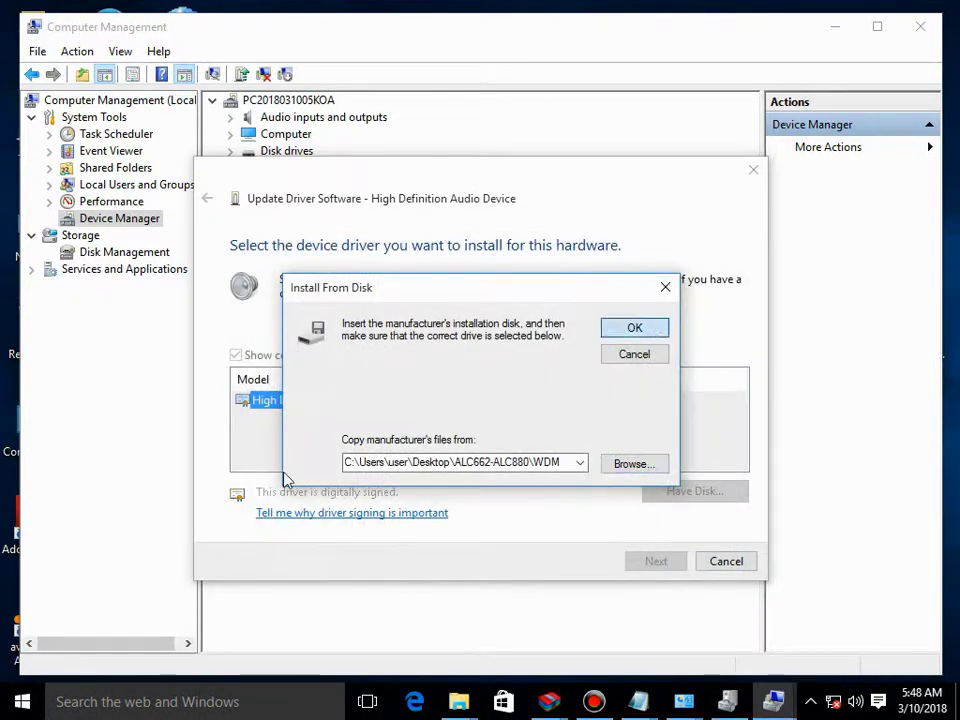
key(Return)
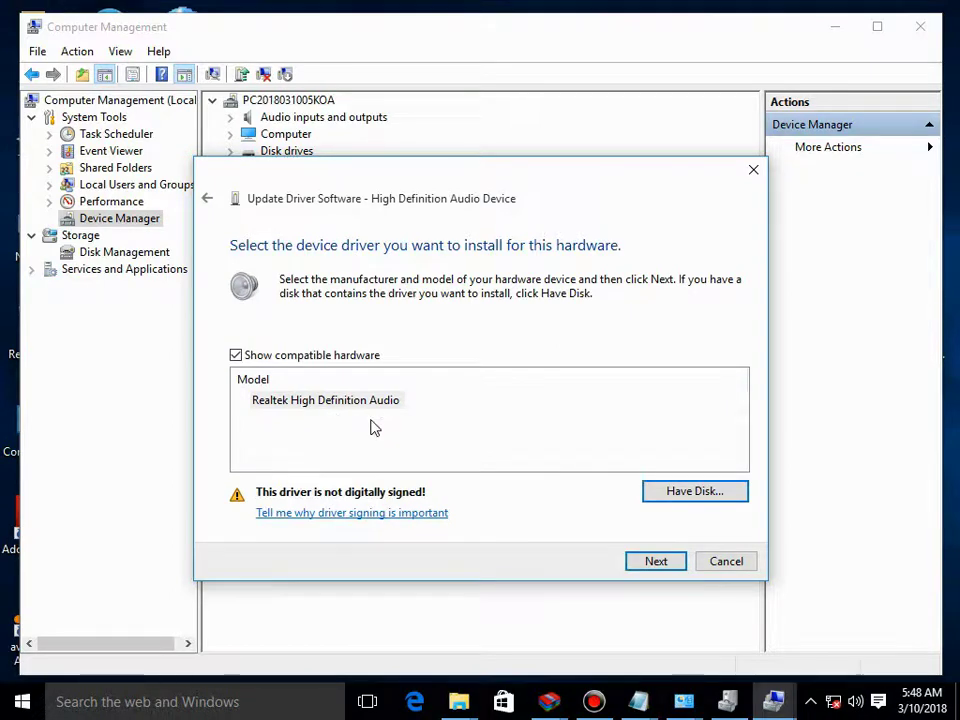
Install the Realtek High Definition Audio driver despite the compatibility and unverified publisher warnings, and close the update wizard.
click(655, 563)
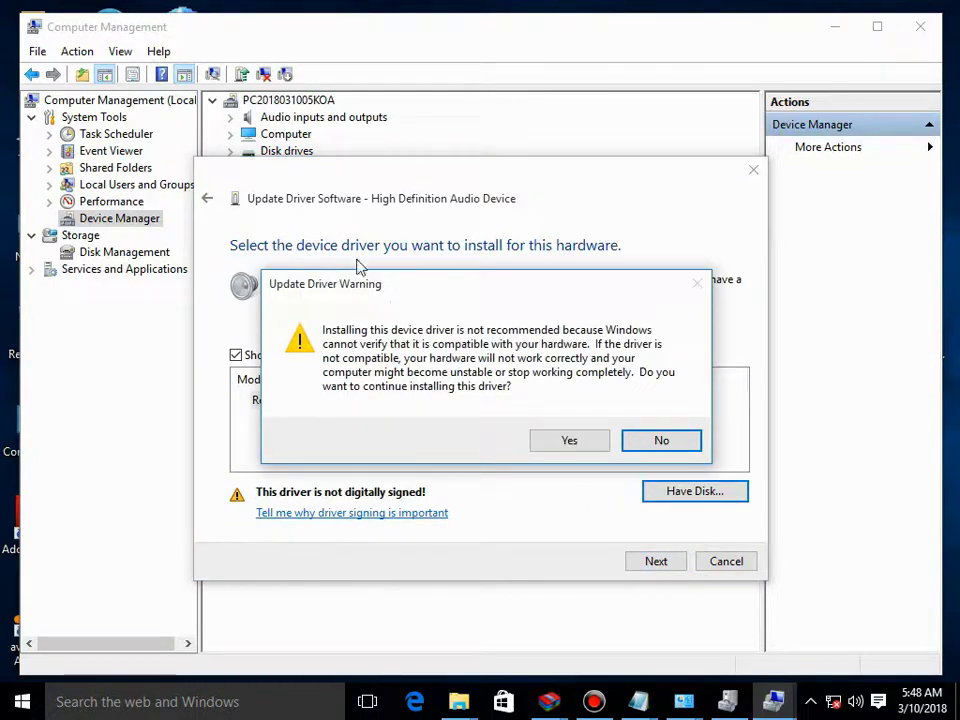
drag(360, 266, 353, 260)
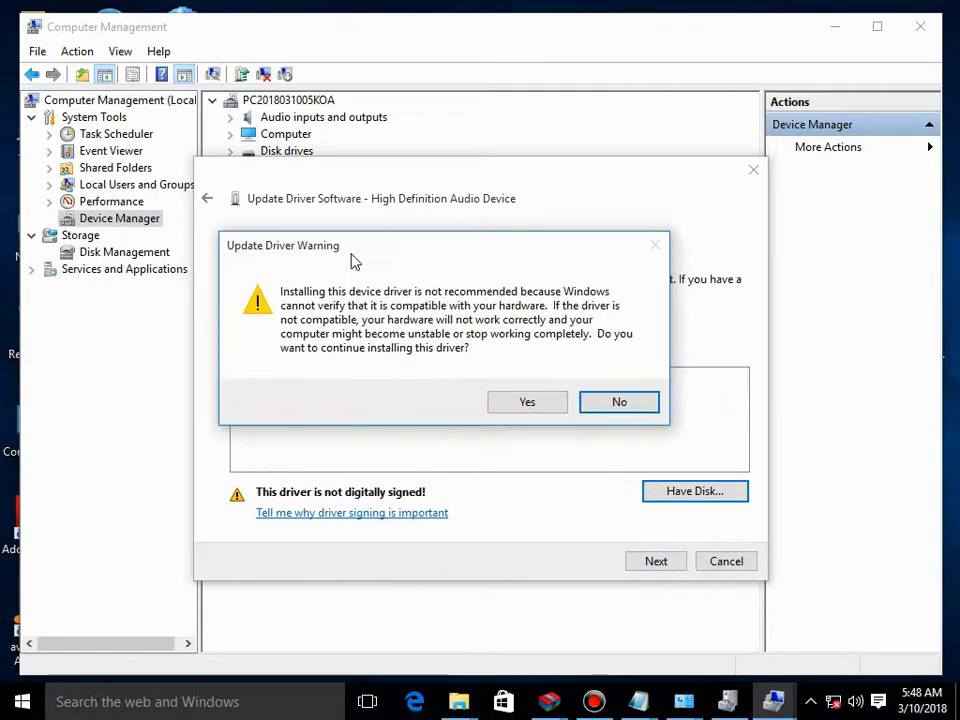
click(515, 405)
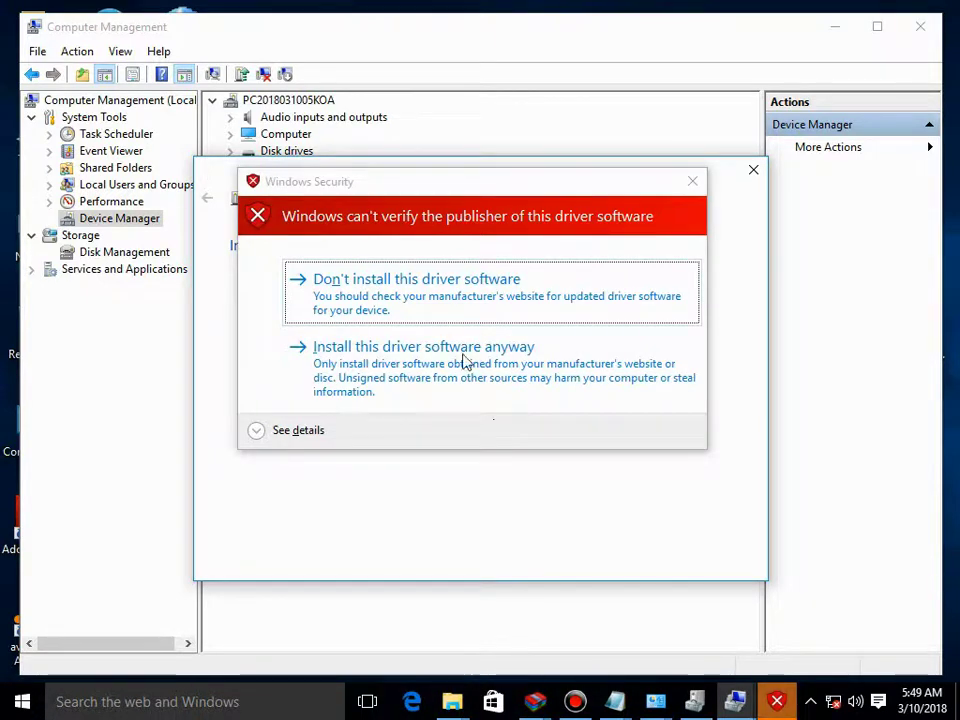
click(423, 179)
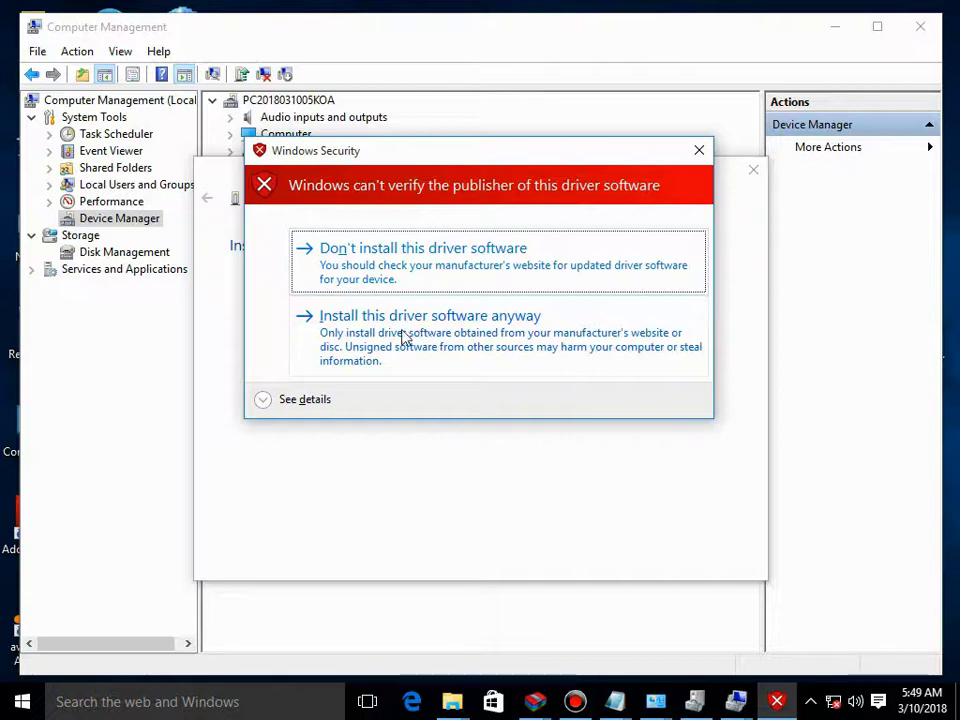
click(415, 333)
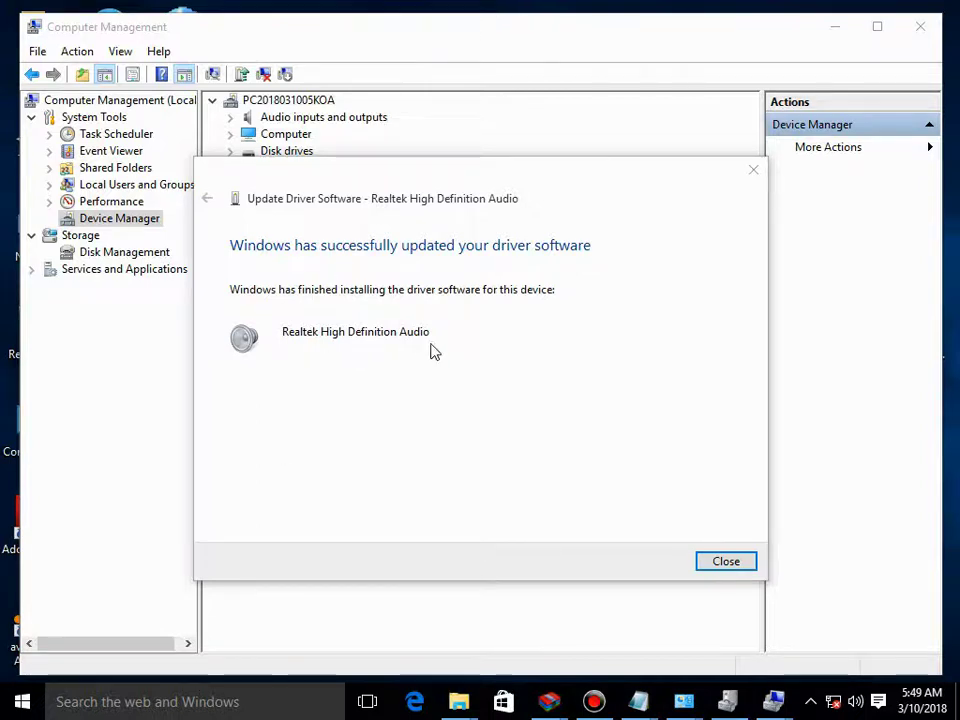
click(728, 562)
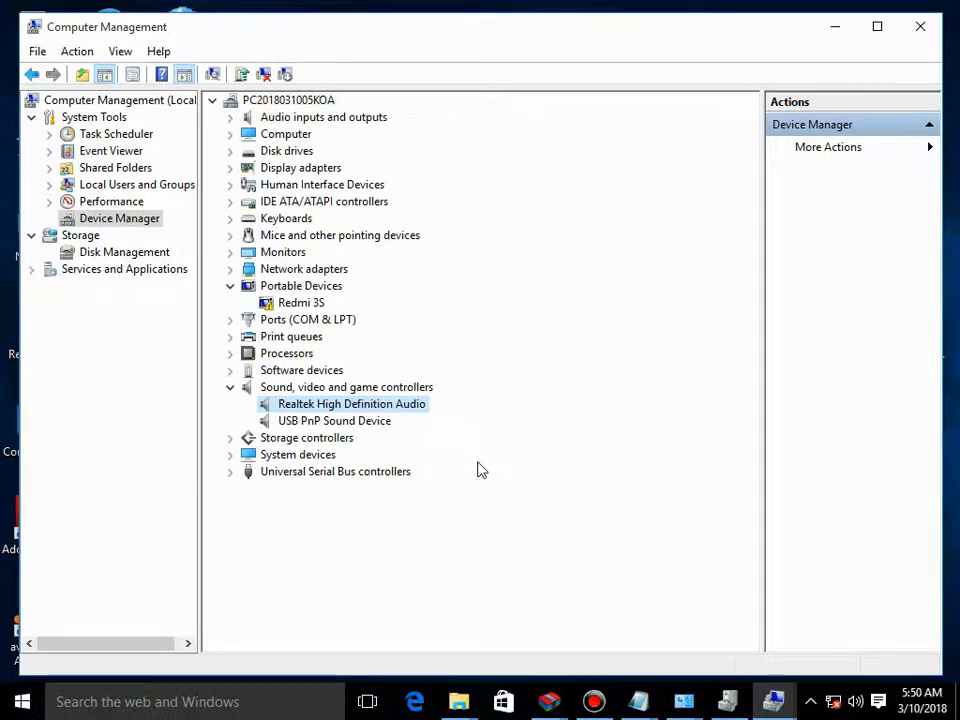
Switch to the All Control Panel Items window and open the Sound settings.
click(684, 701)
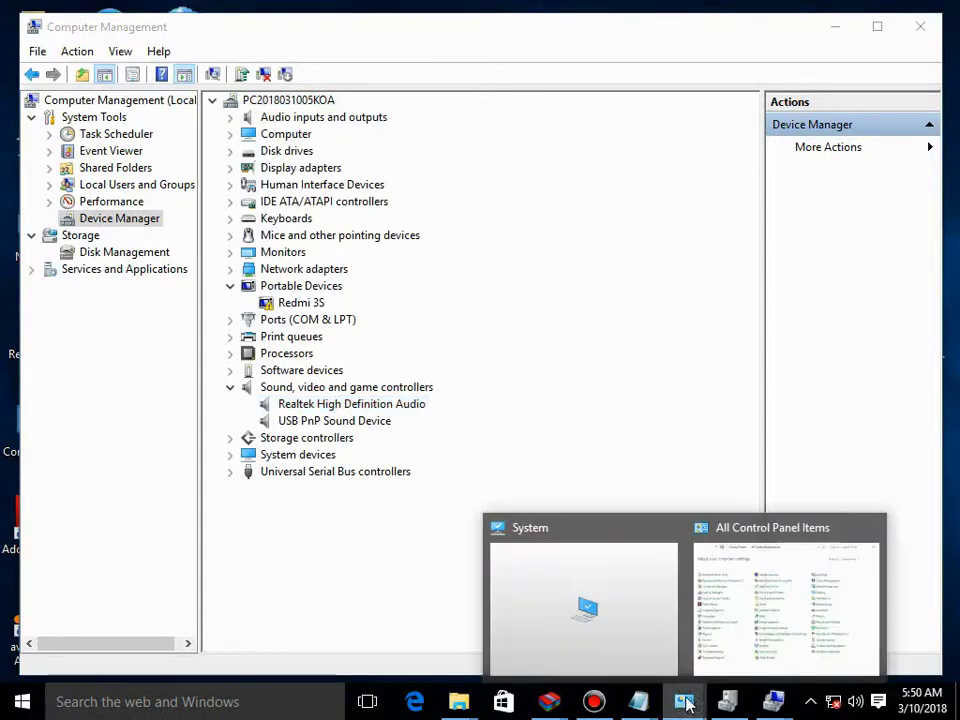
click(741, 602)
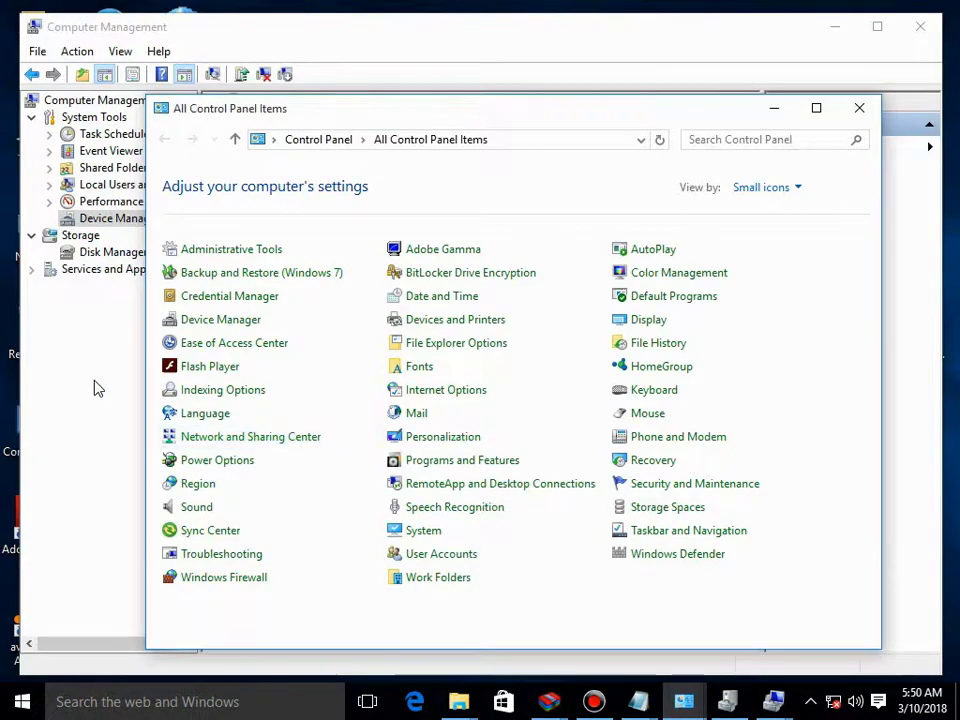
click(197, 512)
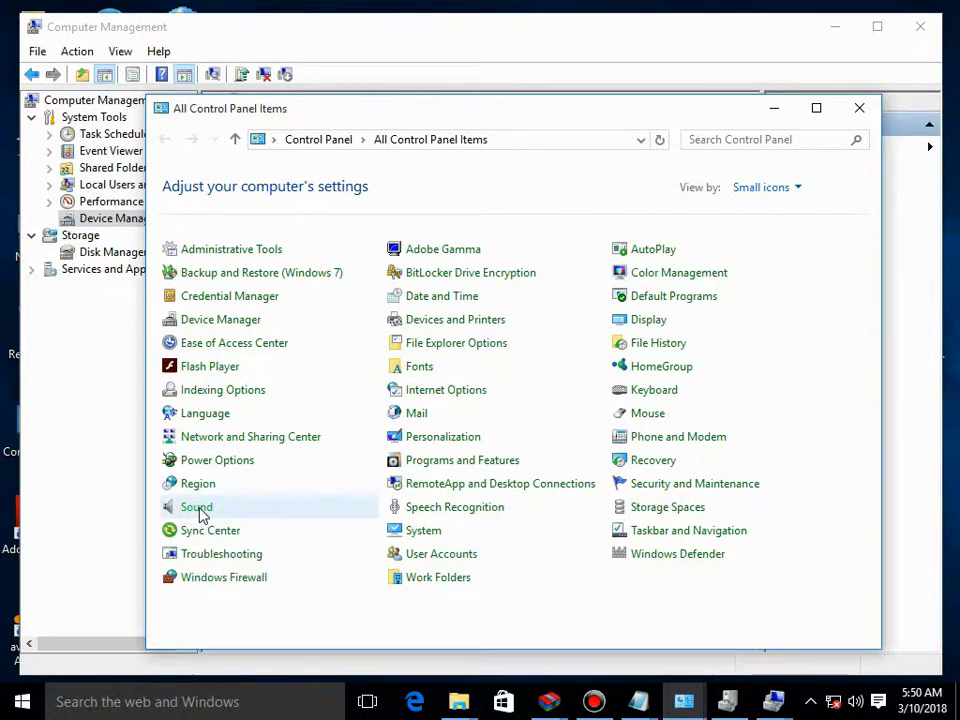
Check the playback devices in the Sound dialog, dismiss it without changes, and minimize the Computer Management window to return to the desktop.
drag(407, 146, 567, 151)
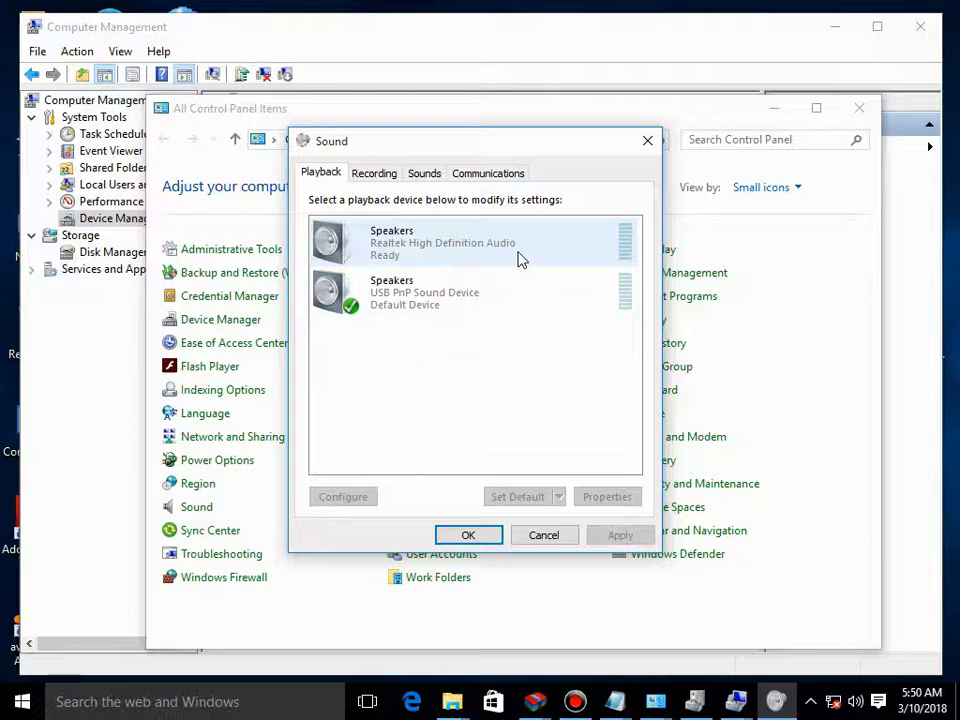
click(544, 535)
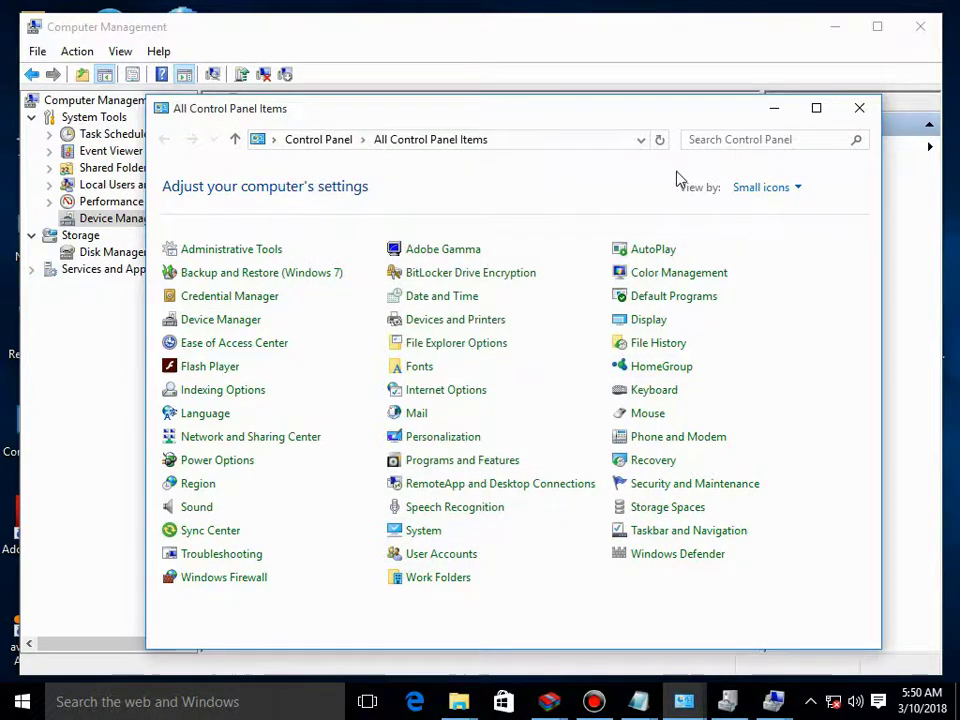
key(alt+Tab)
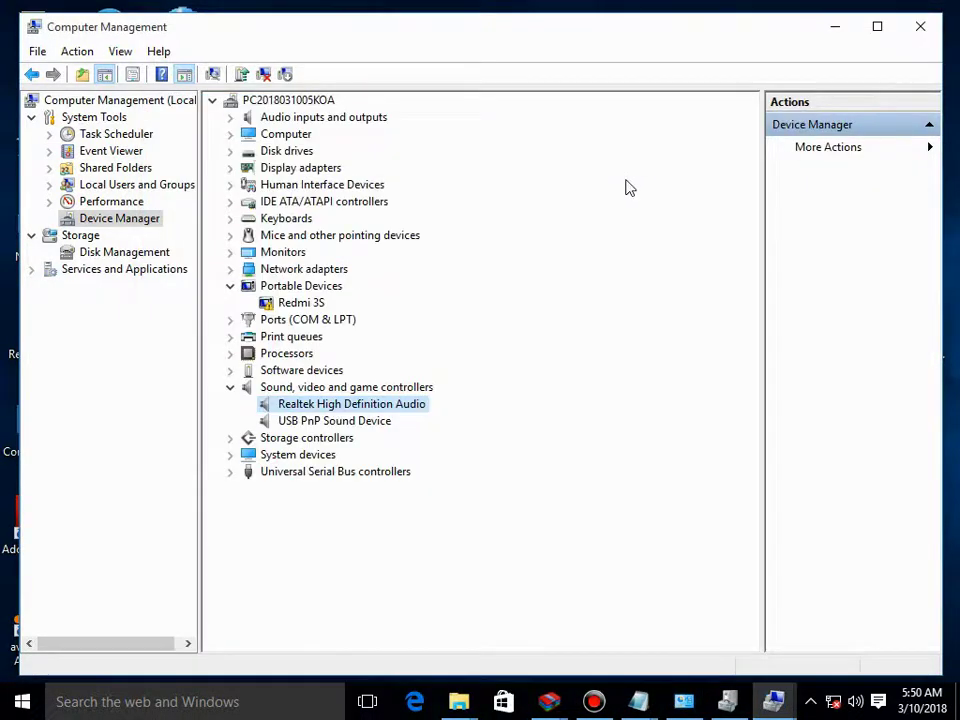
click(836, 32)
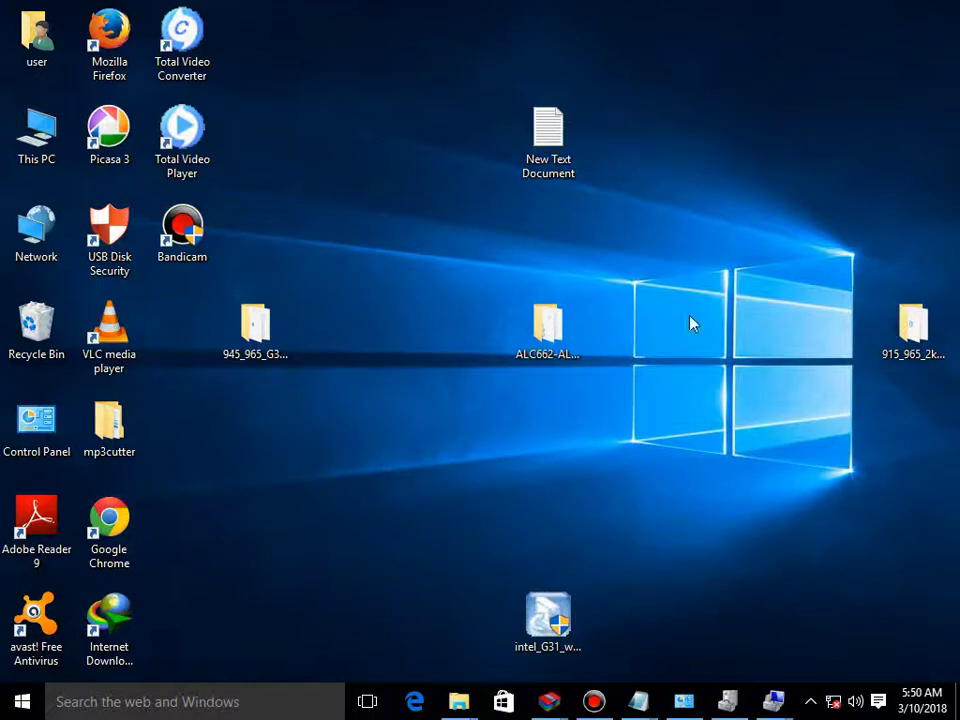
click(594, 703)
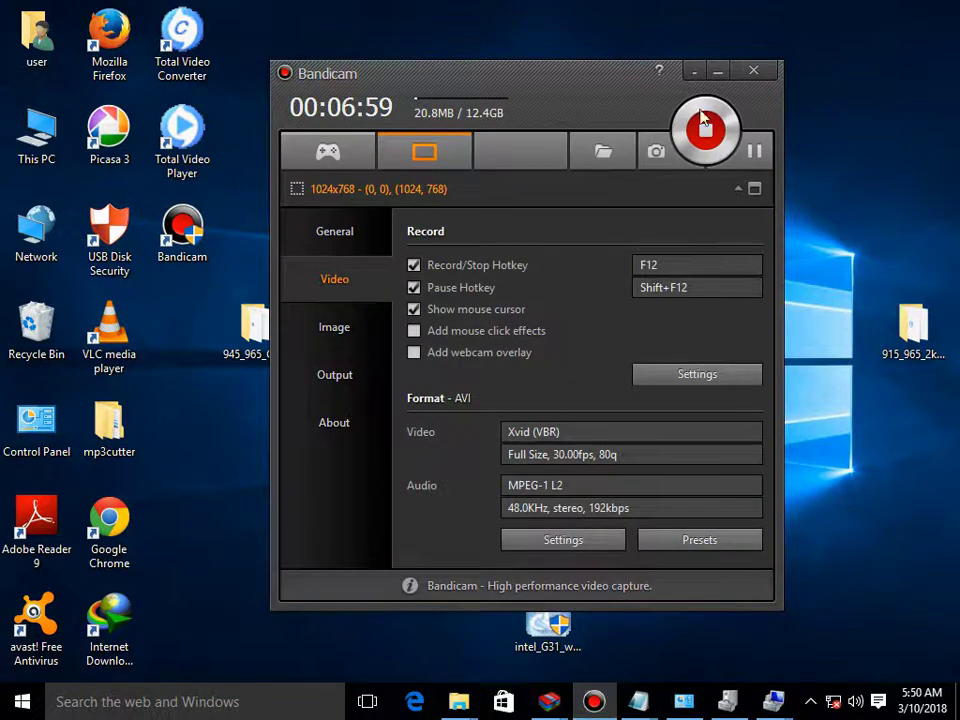
click(718, 72)
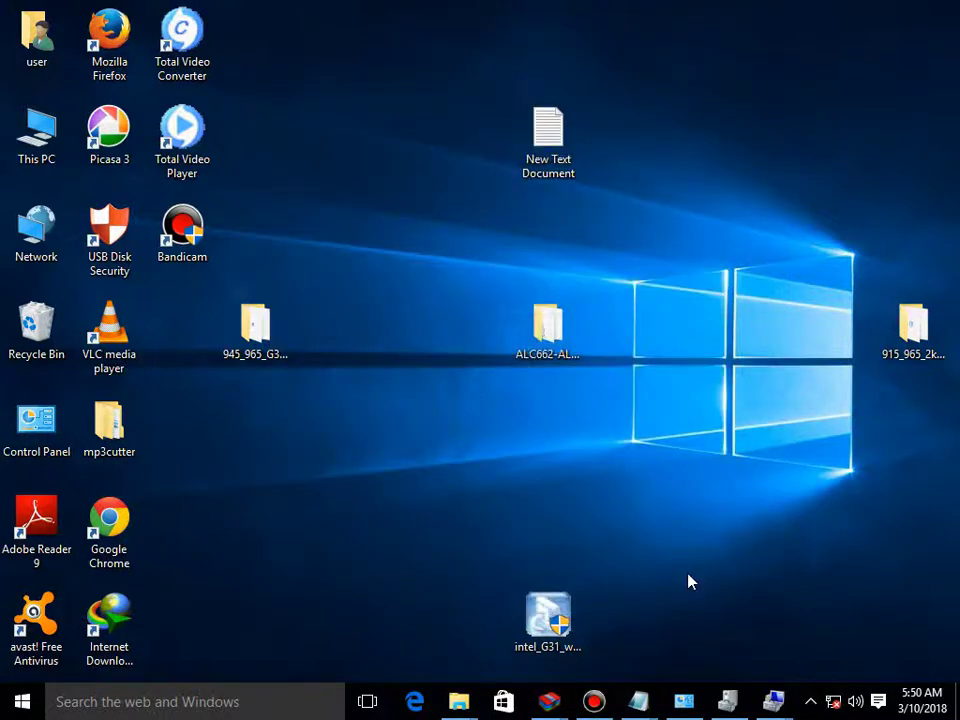